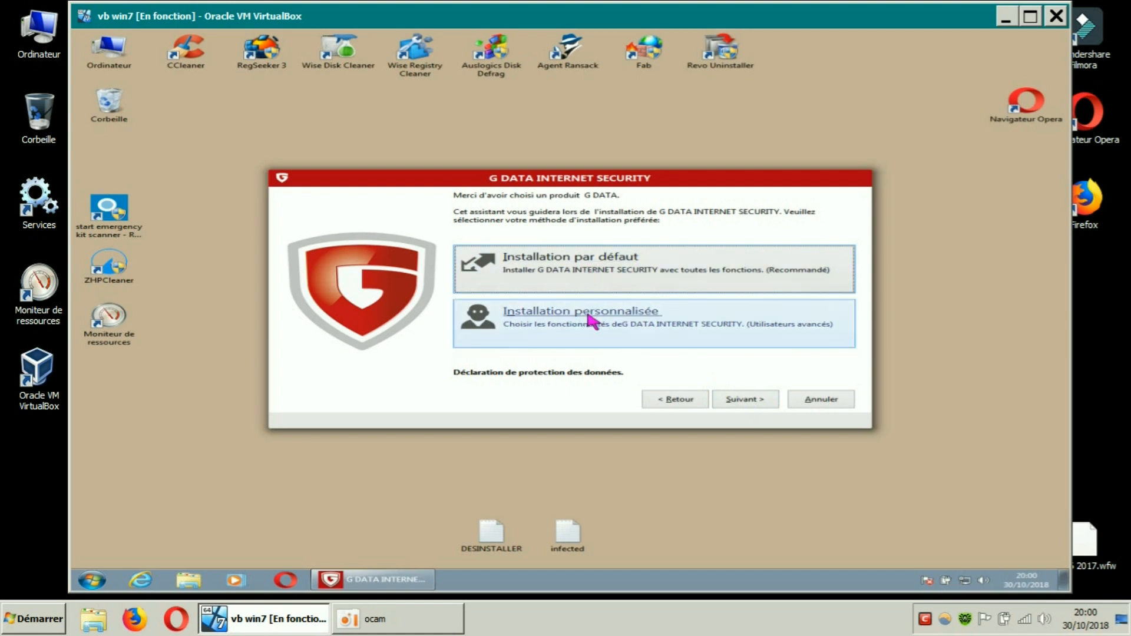
Step: Choose the custom installation, accept the licence agreement and keep C:\Program Files (x86)\G DATA\InternetSecurity as the target folder
click(594, 308)
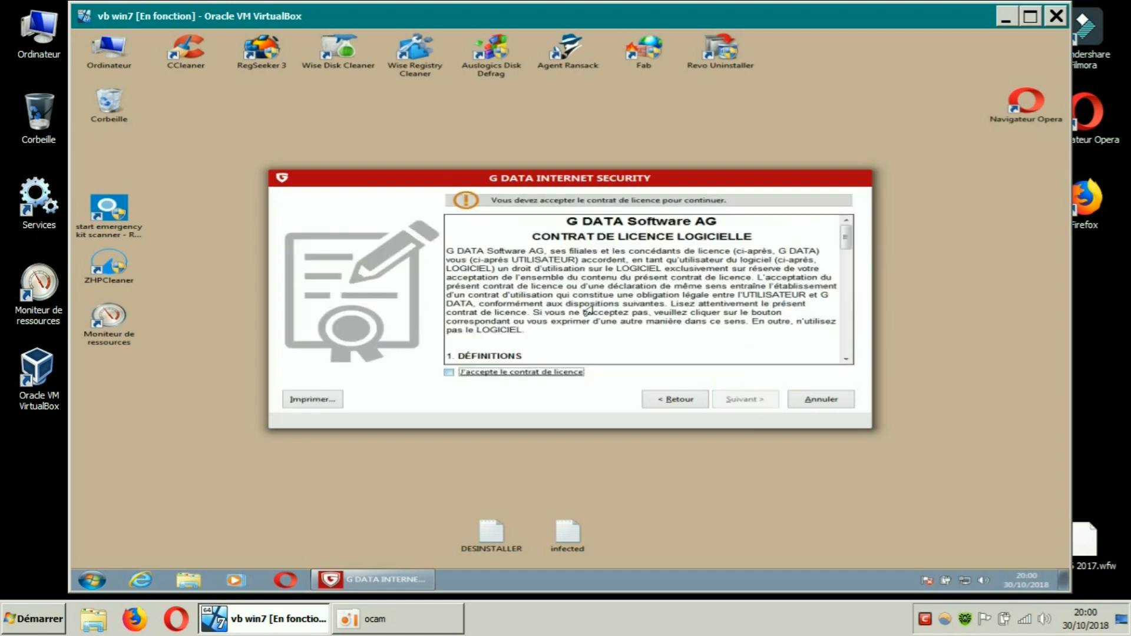
click(451, 373)
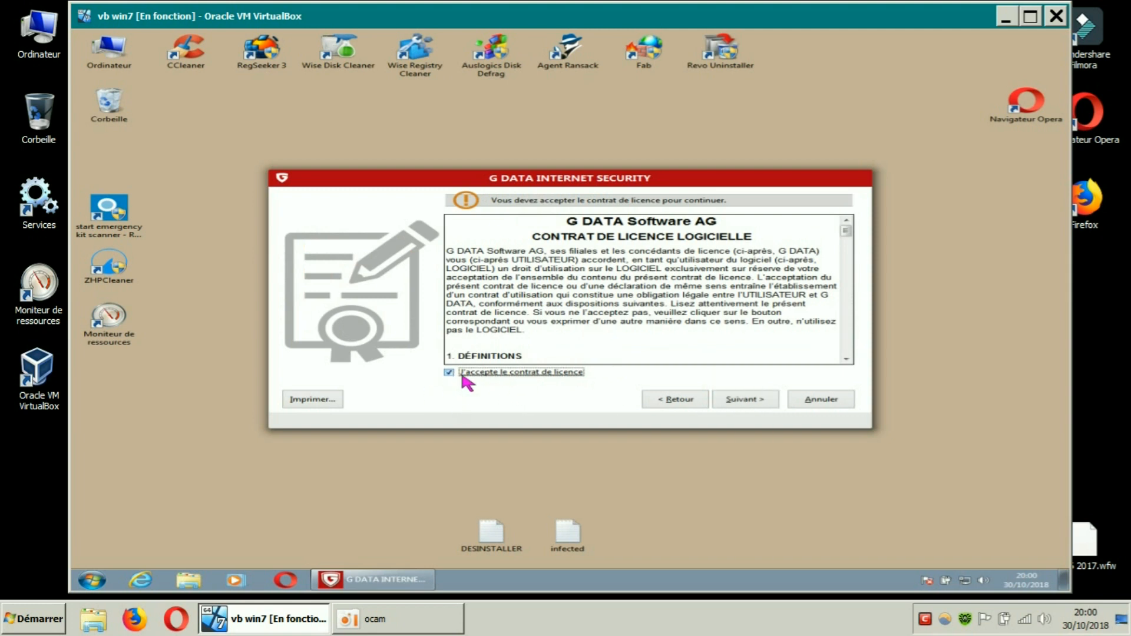
click(748, 403)
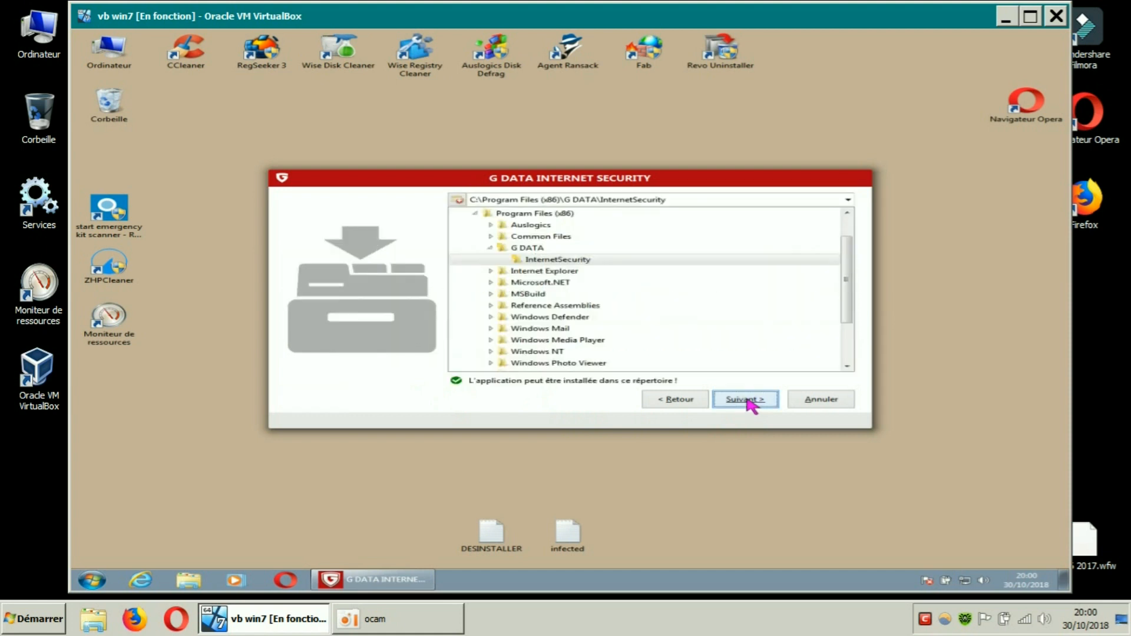
click(745, 400)
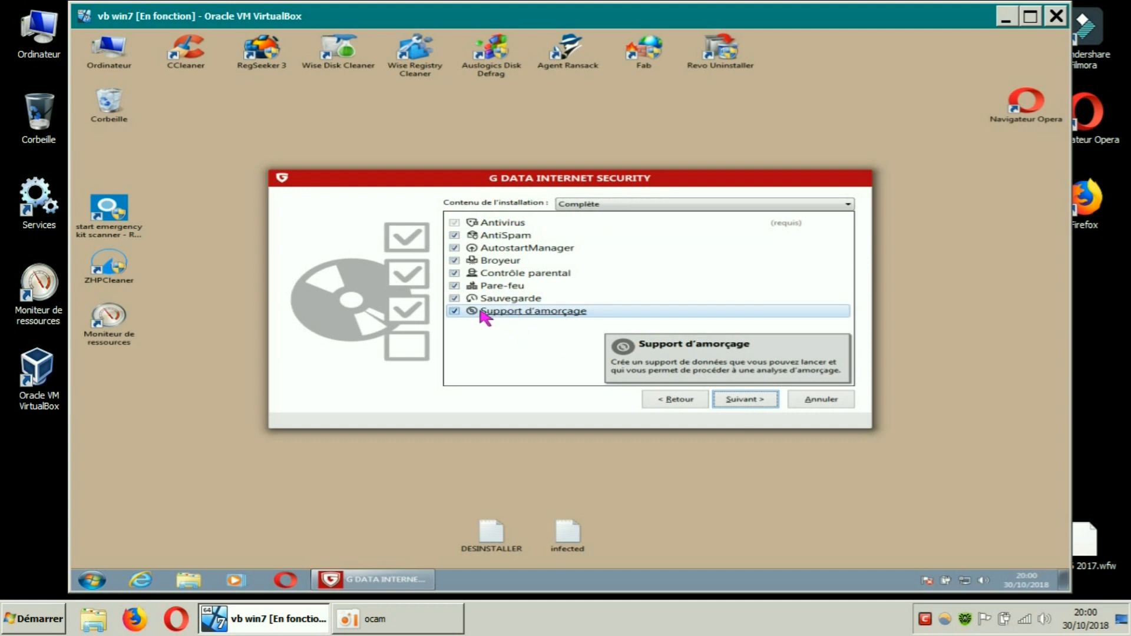
Step: Install without the Support d'amorçage, Sauvegarde and Contrôle parental components, and choose to activate the trial version
click(457, 312)
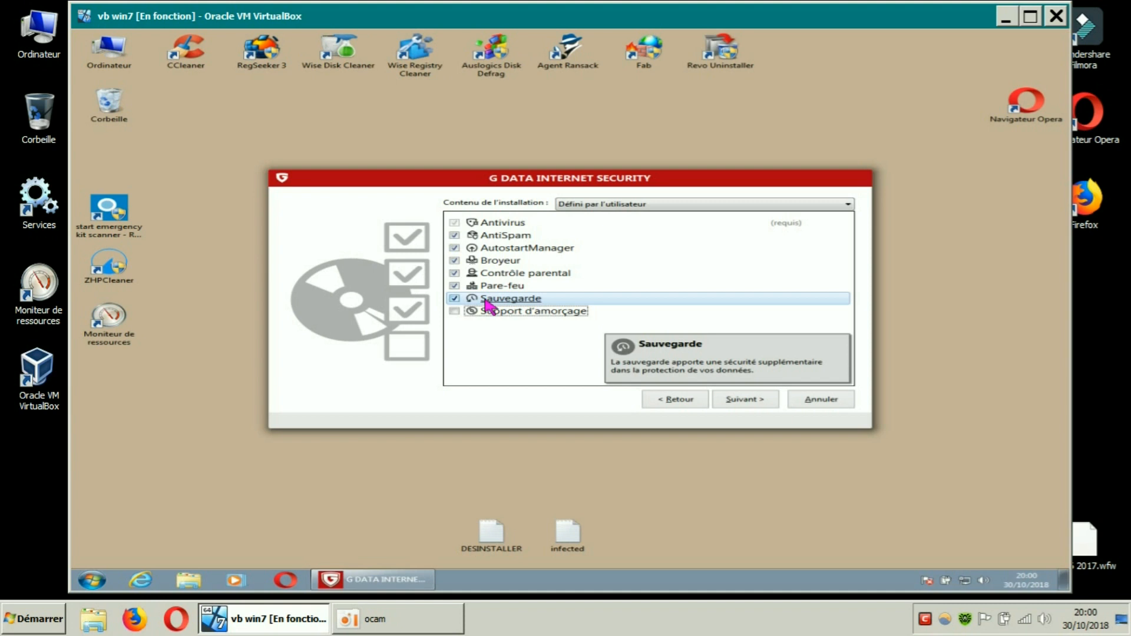
click(455, 299)
click(455, 299)
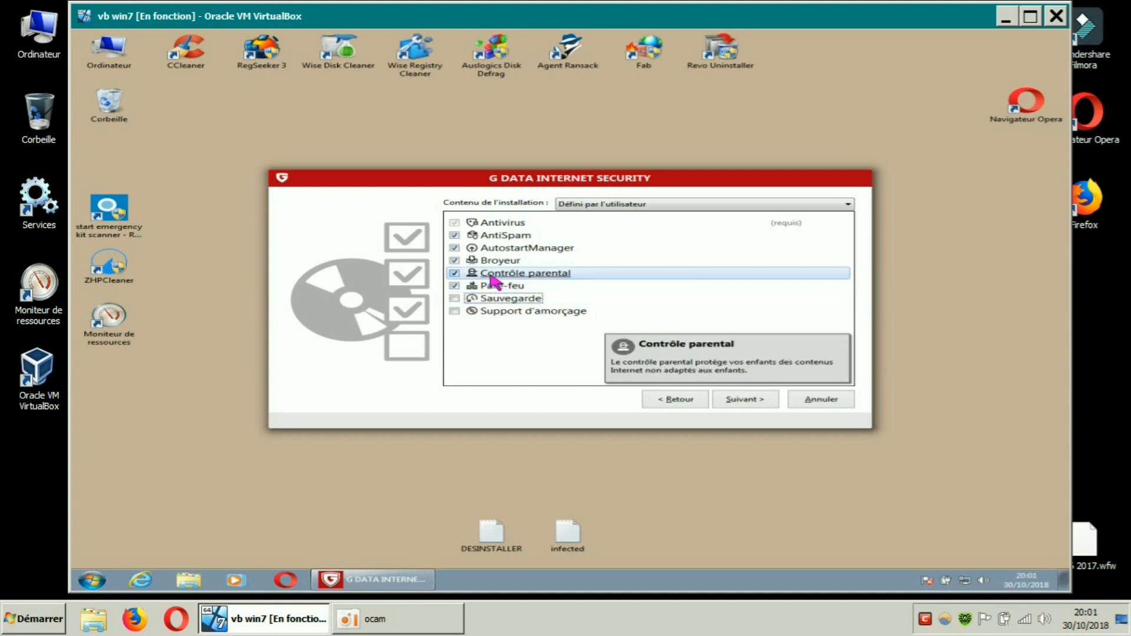
click(455, 275)
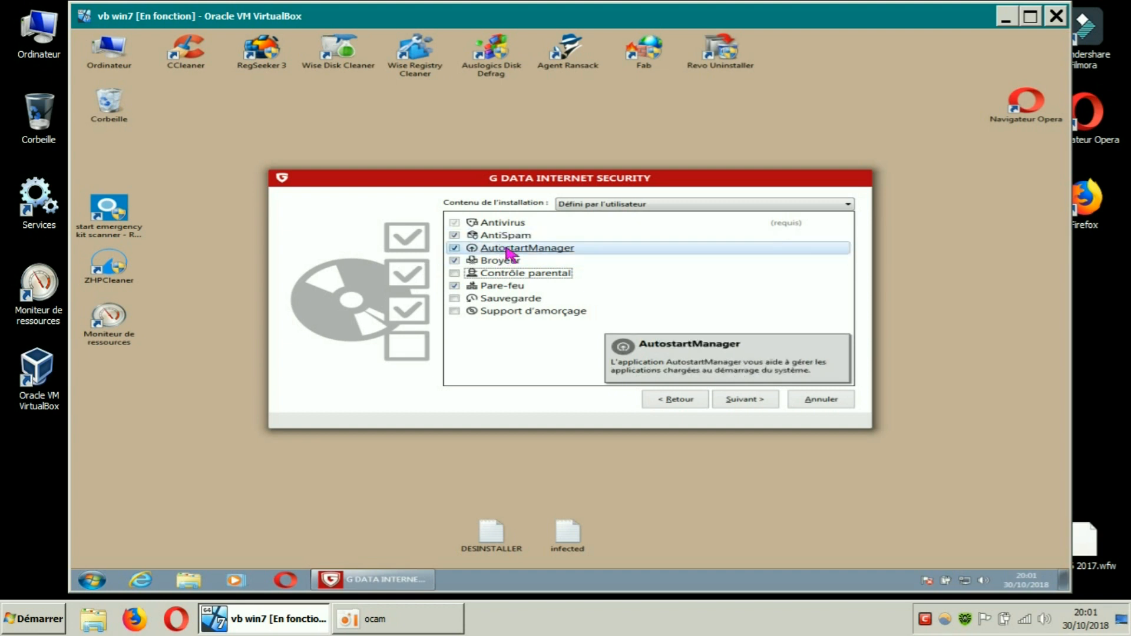
click(748, 400)
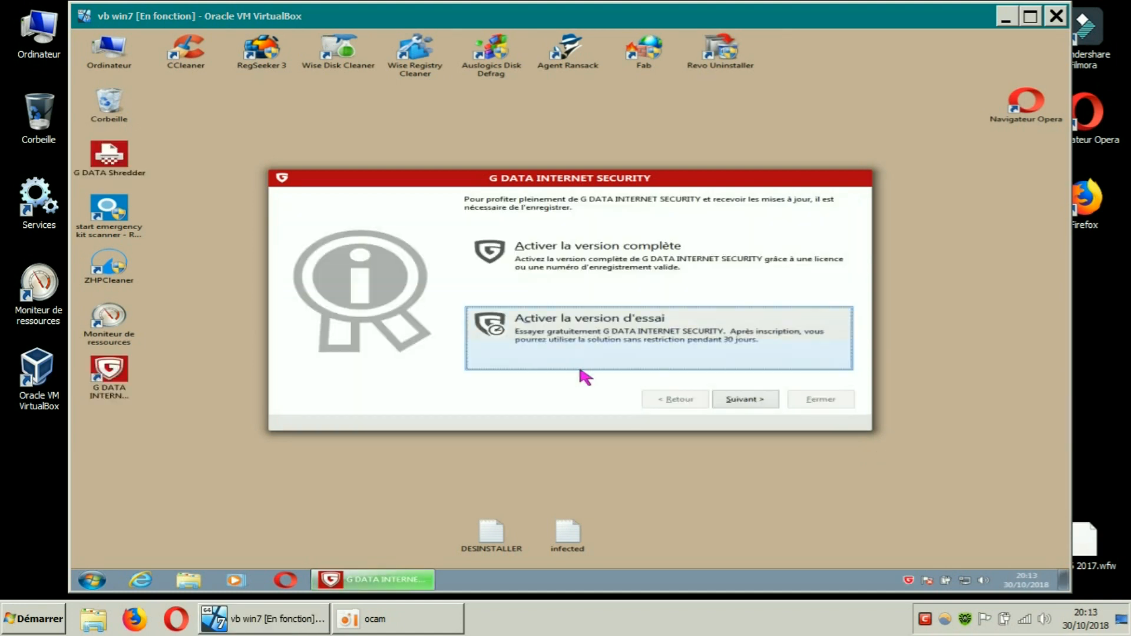
click(590, 318)
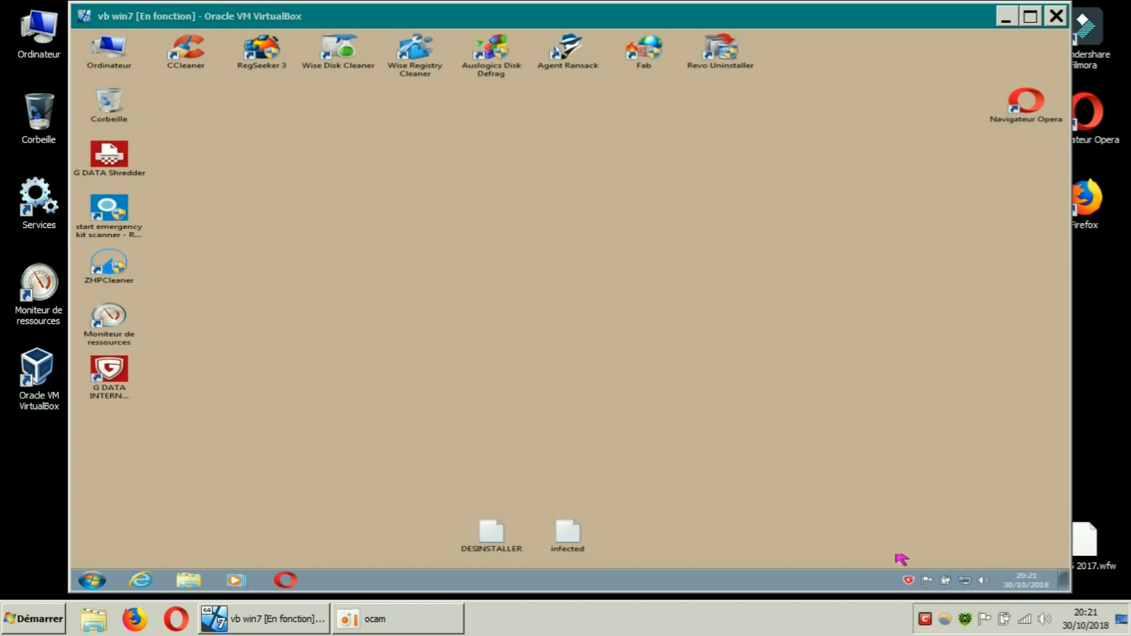
Step: Open the G DATA SecurityCenter, postpone the trial purchase reminder and reposition the window on the desktop
double_click(907, 581)
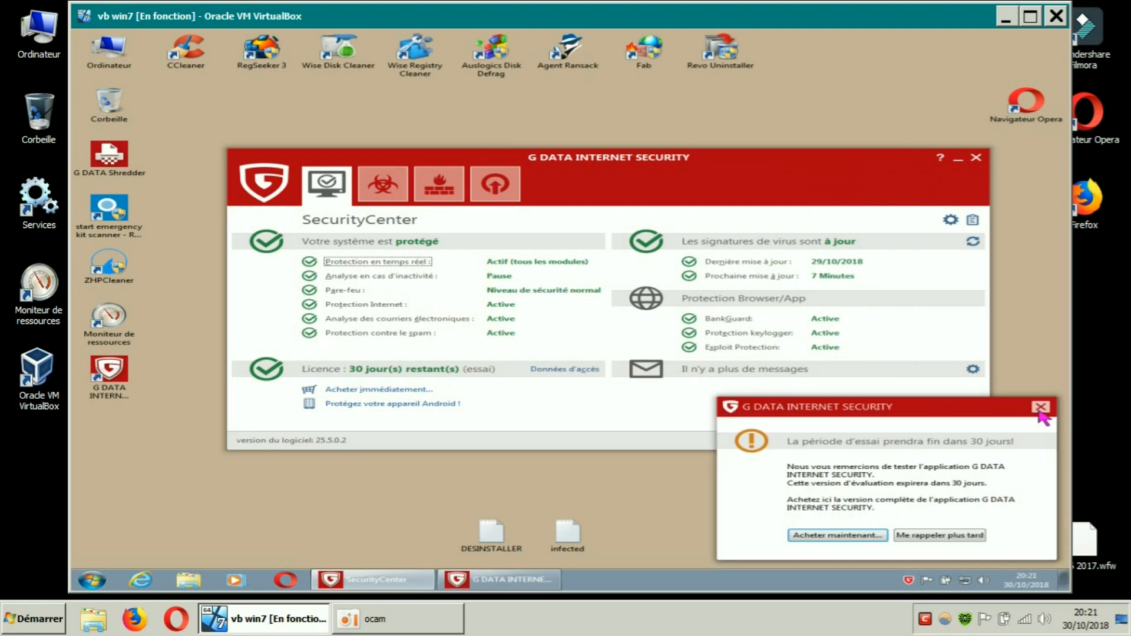
click(971, 536)
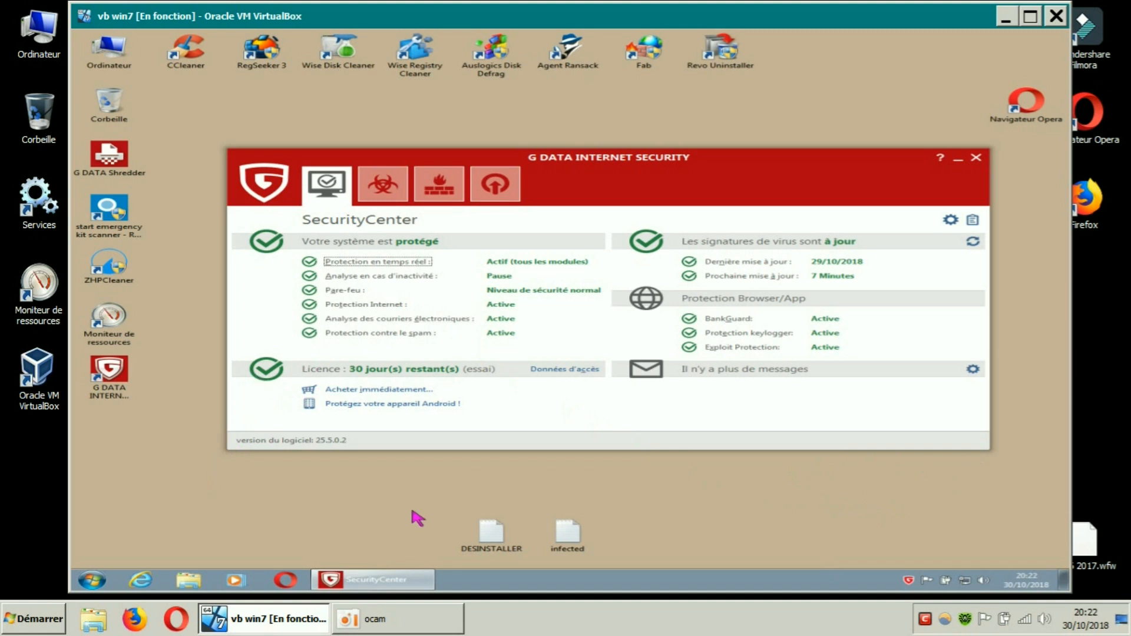
drag(642, 170, 629, 147)
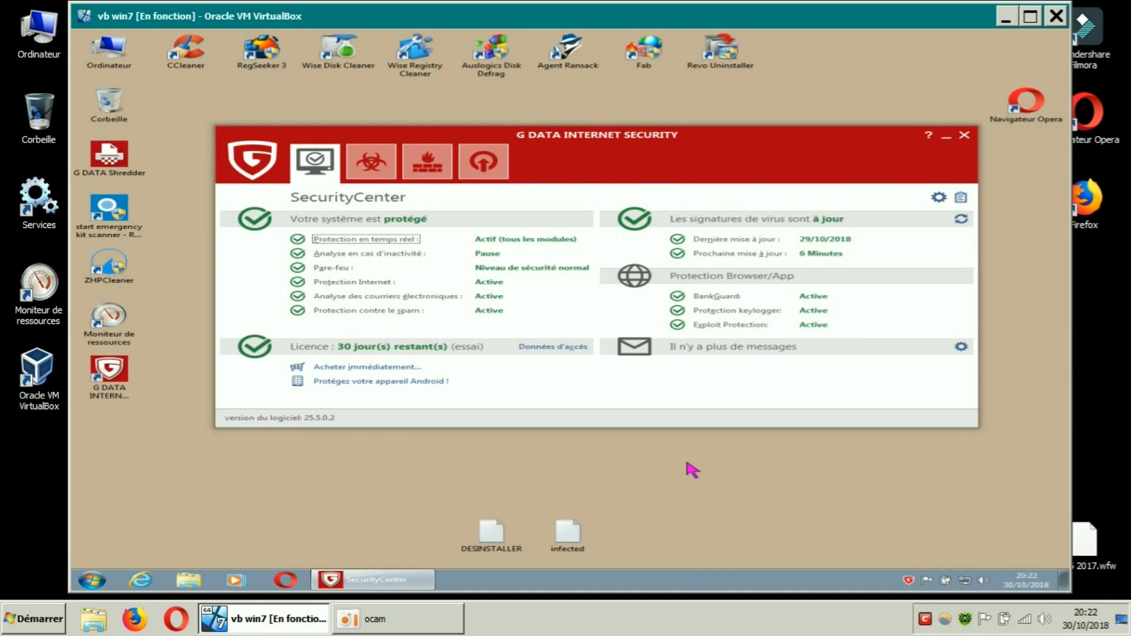
mouse_move(720, 145)
mouse_down()
mouse_move(701, 143)
mouse_move(728, 145)
mouse_up()
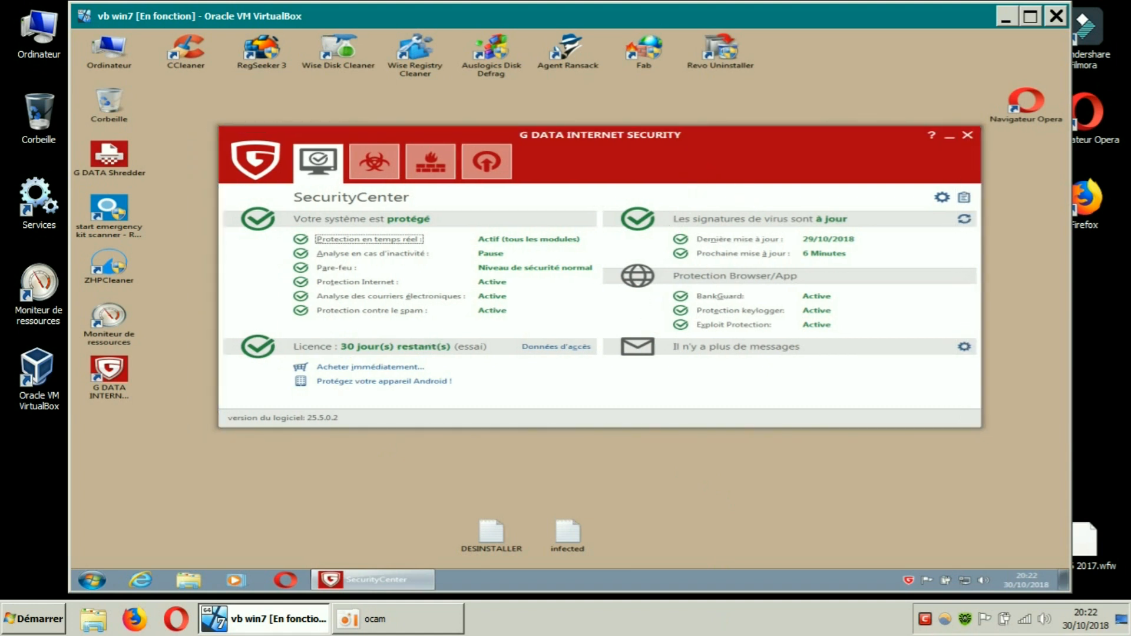
drag(627, 138, 600, 146)
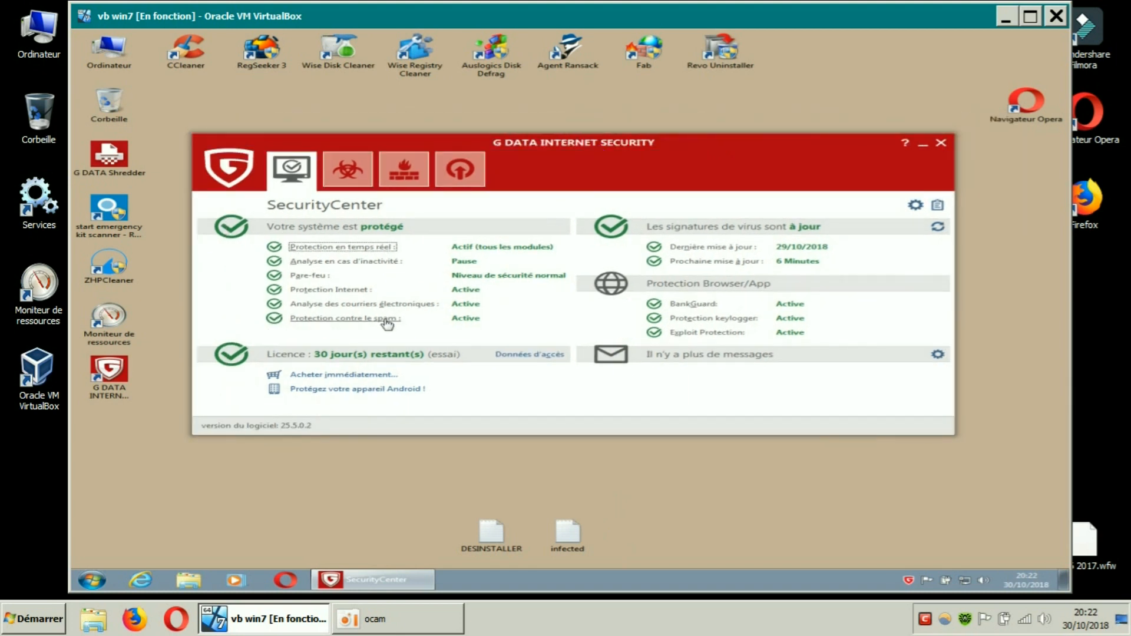
Step: Review the antivirus, firewall and Autostart Manager pages, including the firewall's automatic security settings, and return to the SecurityCenter
click(347, 177)
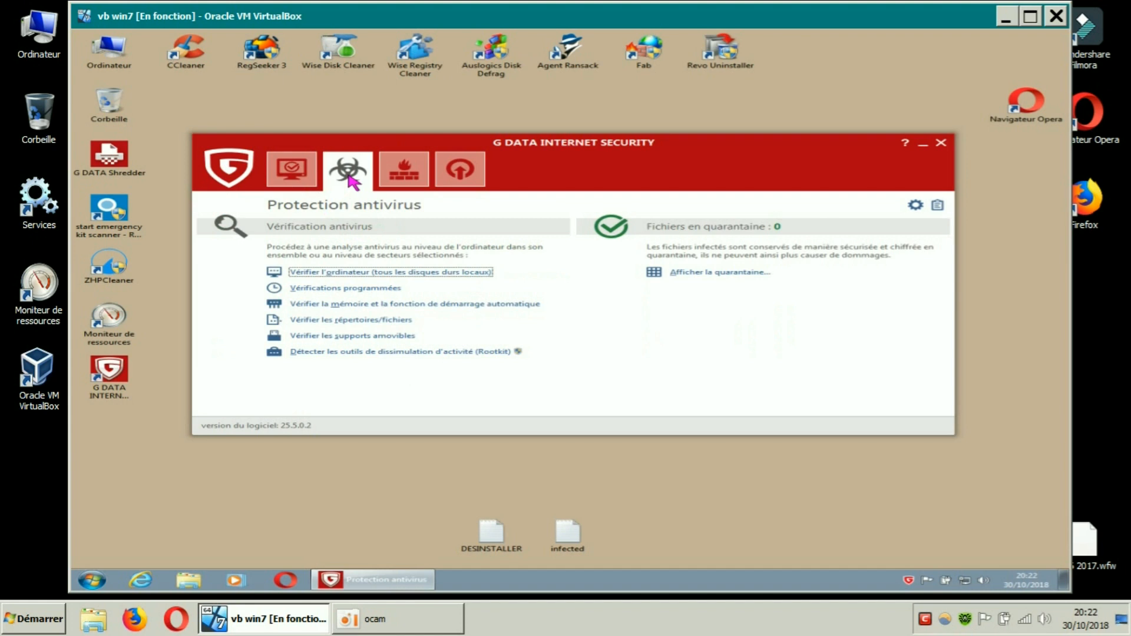
click(413, 185)
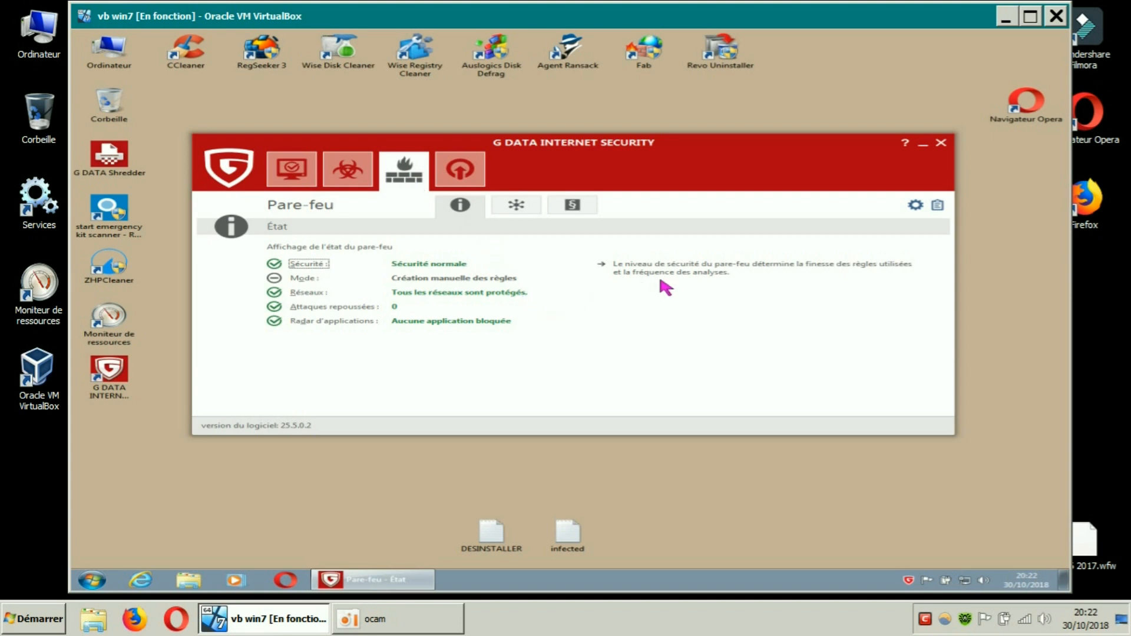
click(916, 206)
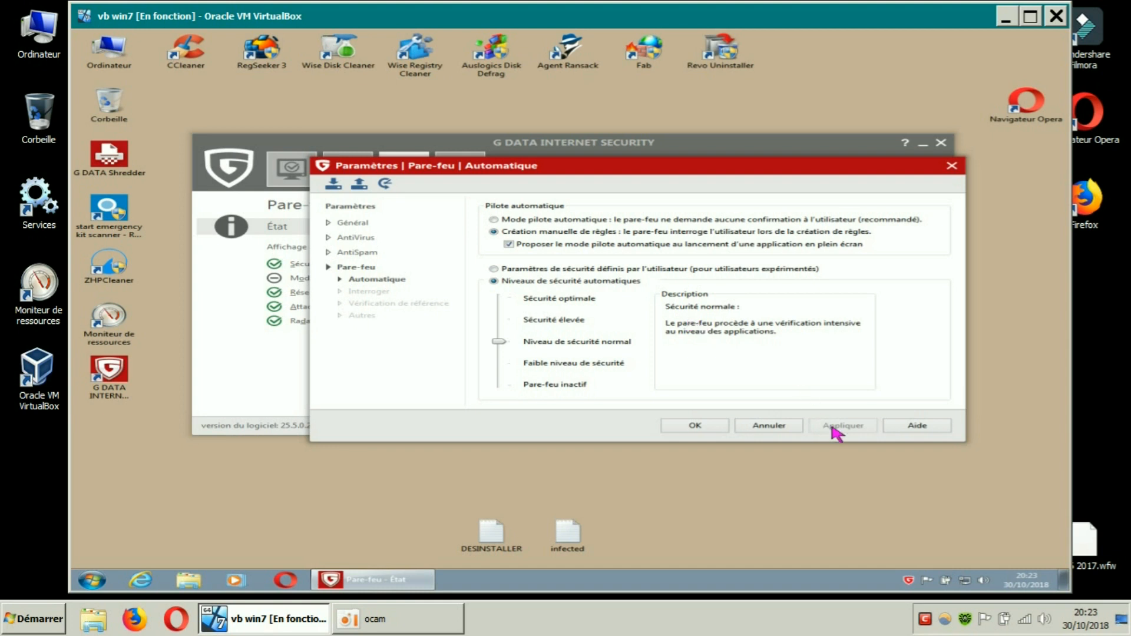
click(695, 427)
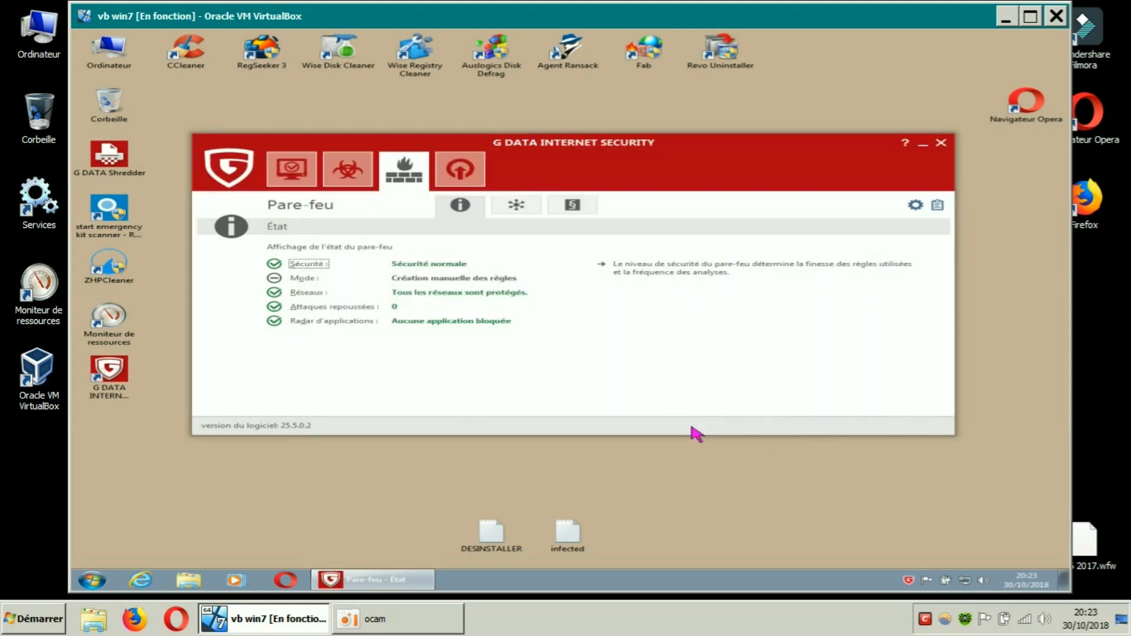
click(460, 175)
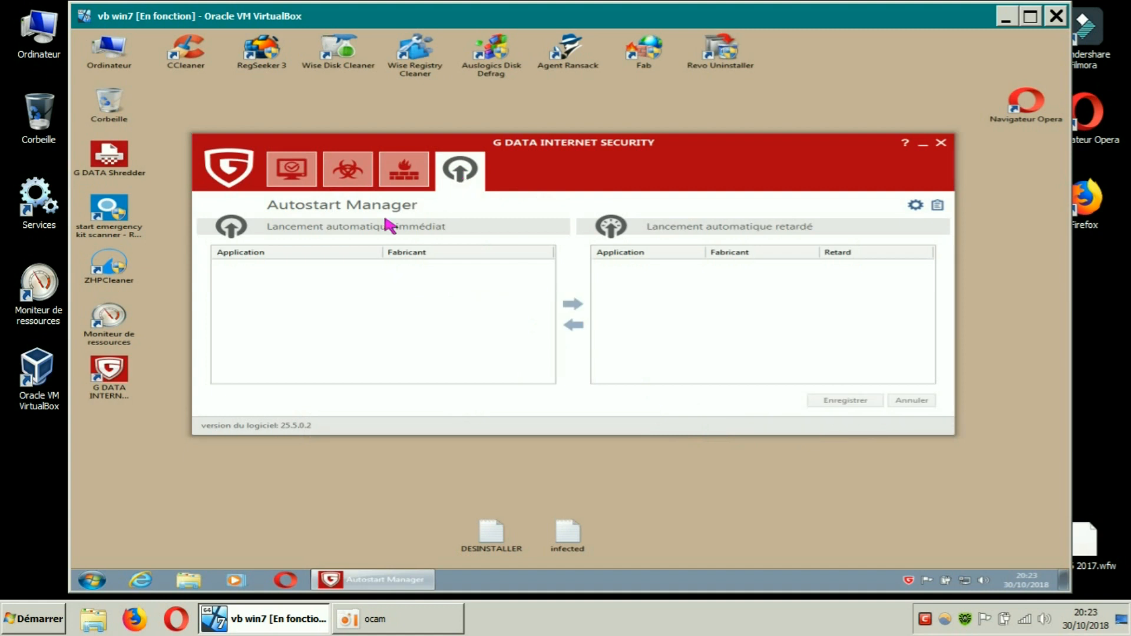
click(305, 185)
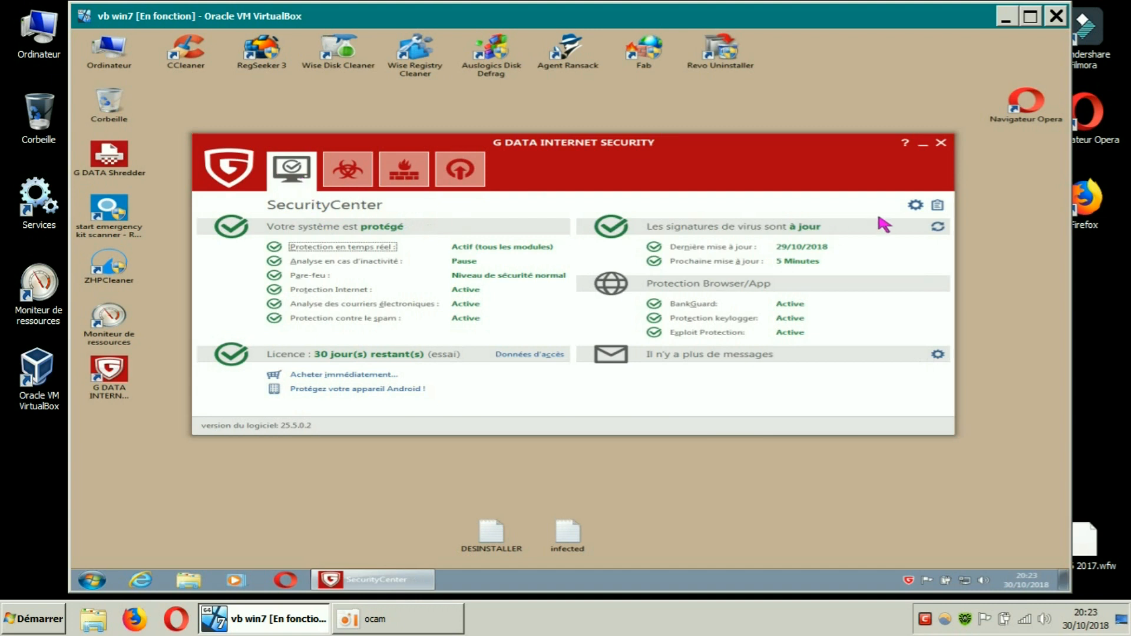
Step: In the manual antivirus scan settings, enable interrupting the scan when the system is overloaded and apply the change
click(353, 180)
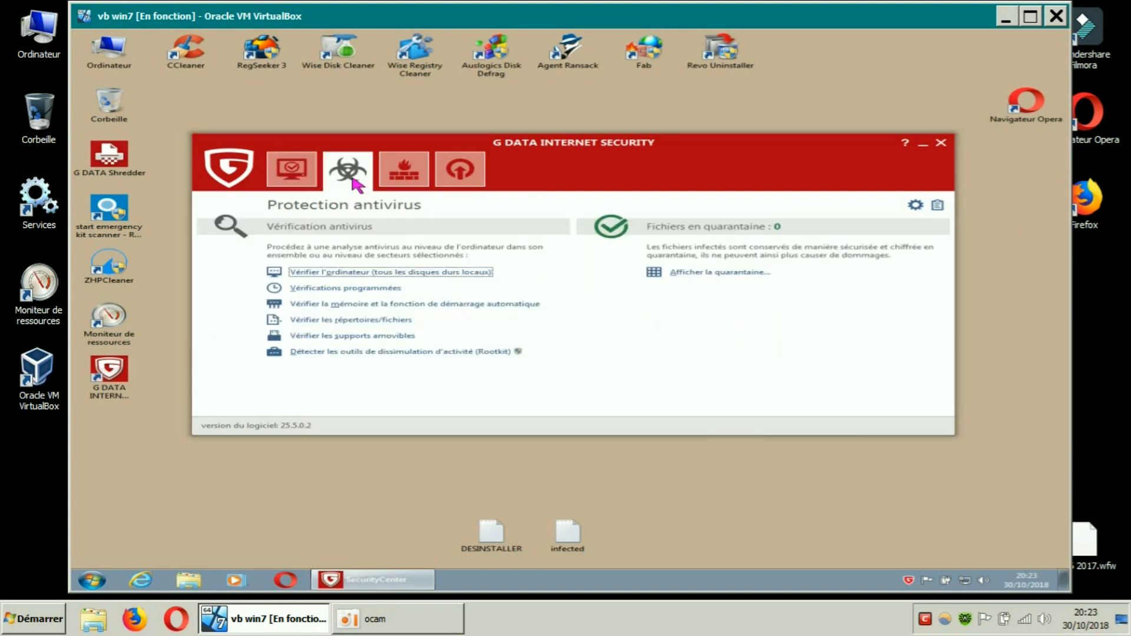
click(915, 204)
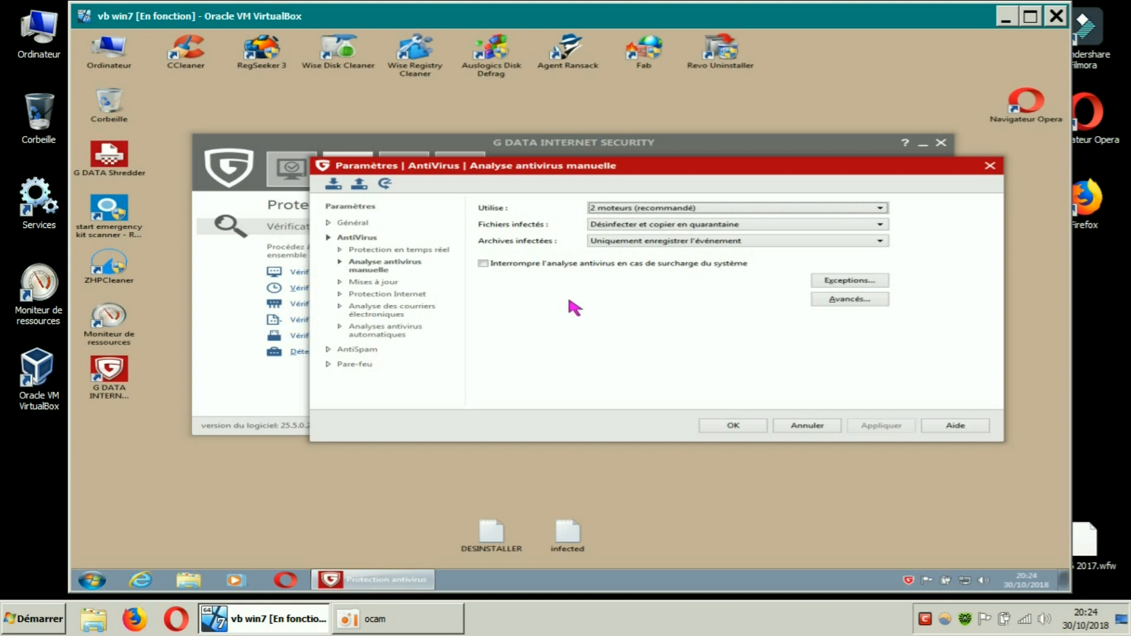
click(483, 264)
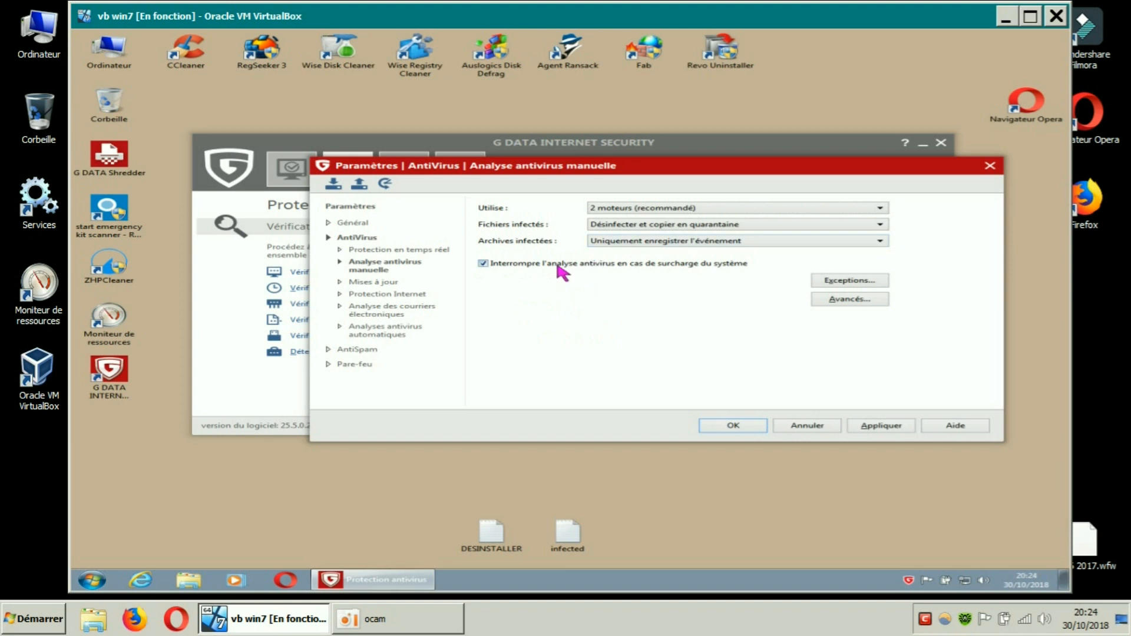
click(884, 428)
Step: Examine the available actions for infected files in manual scans and the antivirus update settings
click(875, 227)
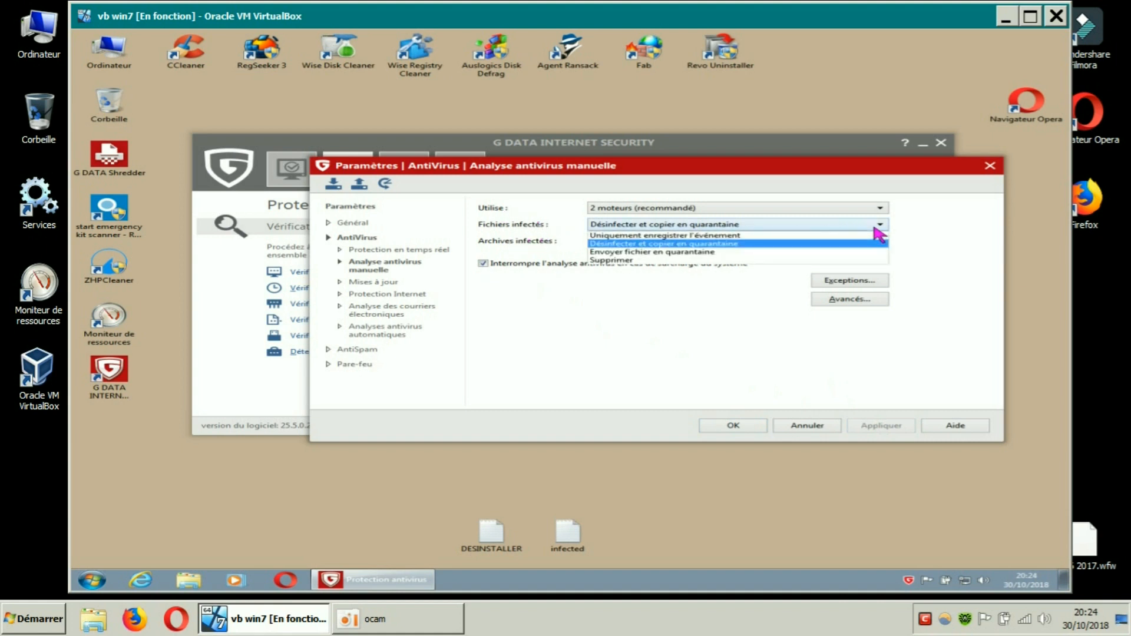
click(875, 227)
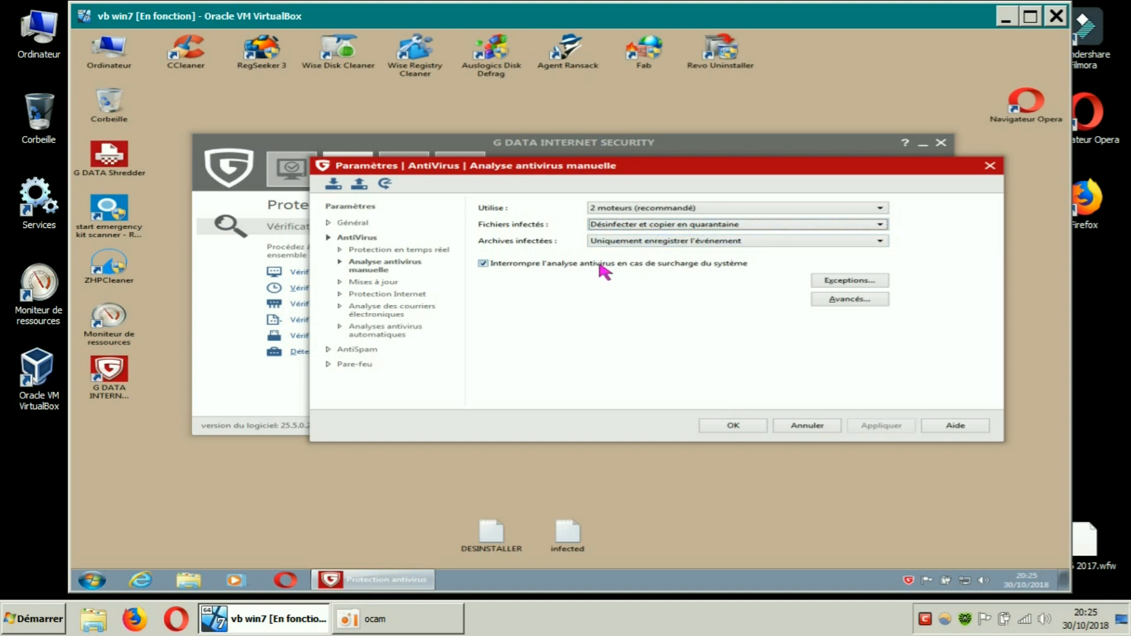
click(390, 282)
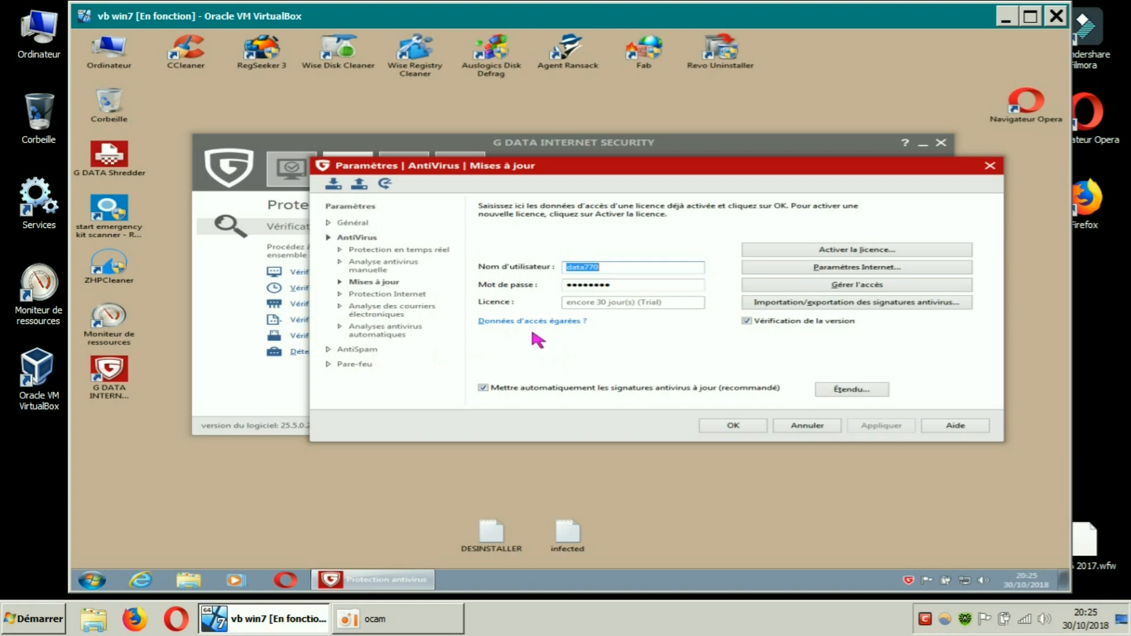
Step: Disable BankGuard browser protection in the Protection Internet settings and apply the change
click(393, 294)
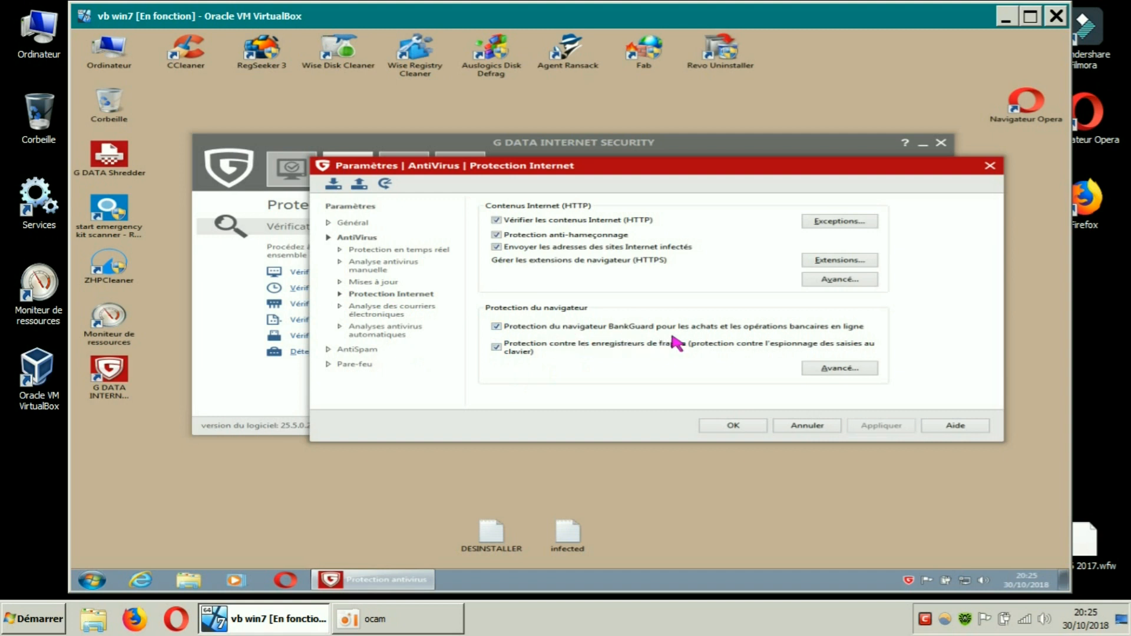
click(496, 326)
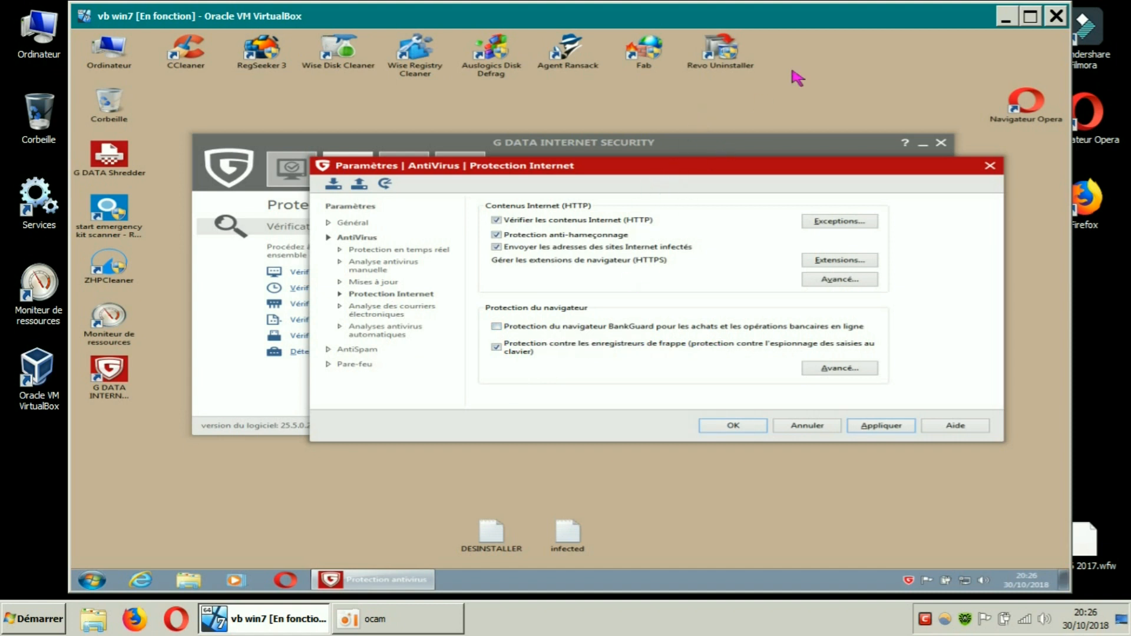
mouse_move(830, 17)
mouse_down()
mouse_move(813, 20)
mouse_move(824, 20)
mouse_up()
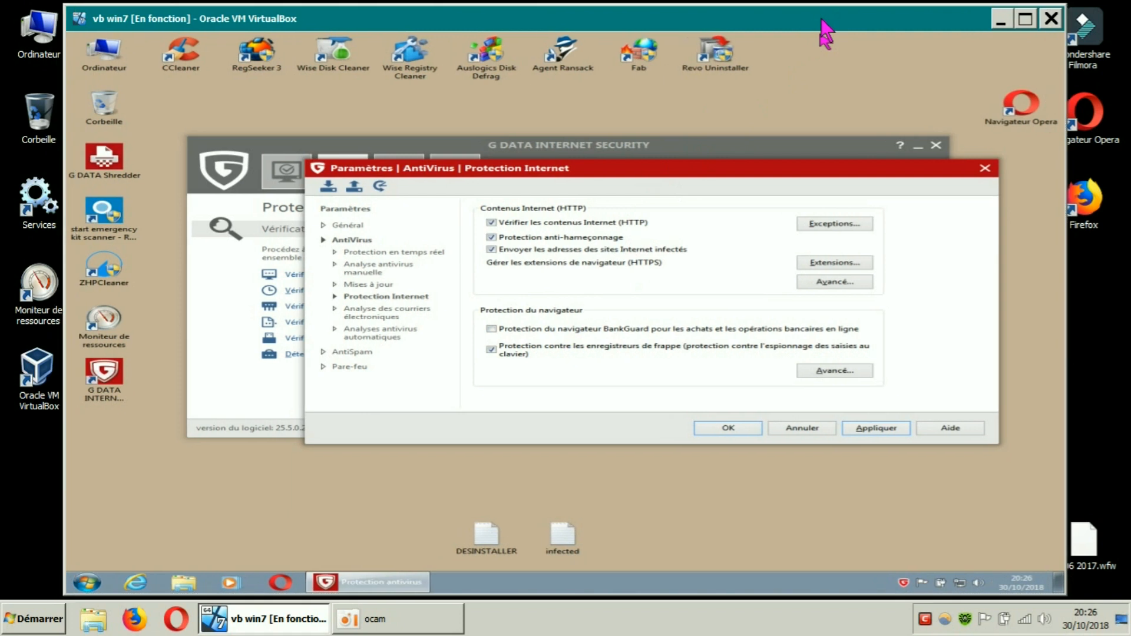
click(869, 429)
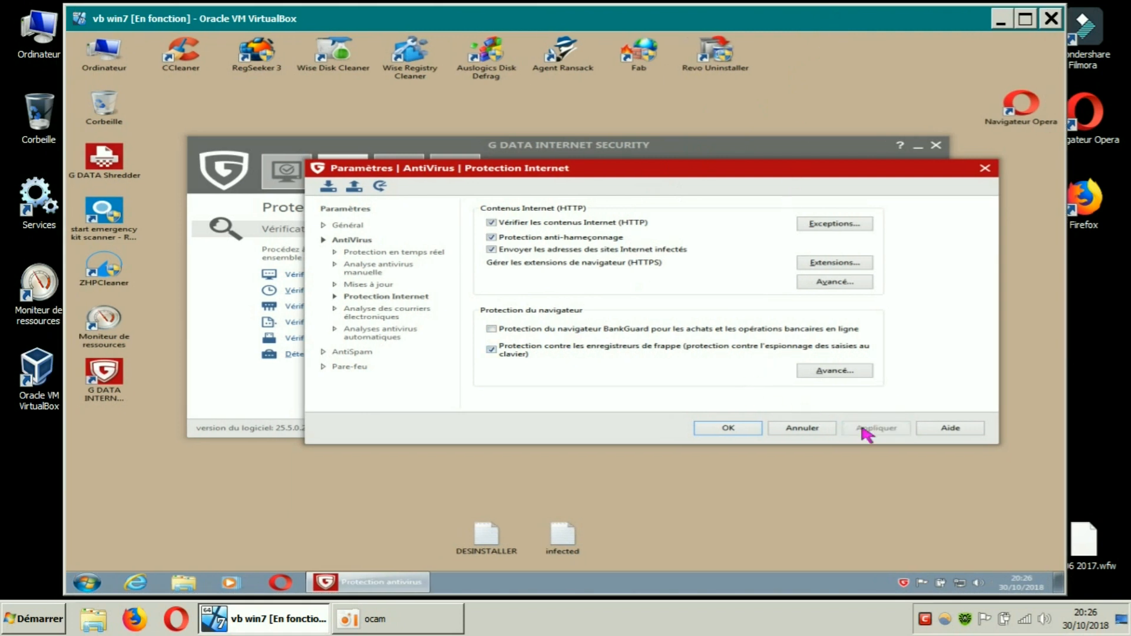
Step: Change the hourly interval for automatic virus signature updates in the extended update settings and apply it
click(384, 285)
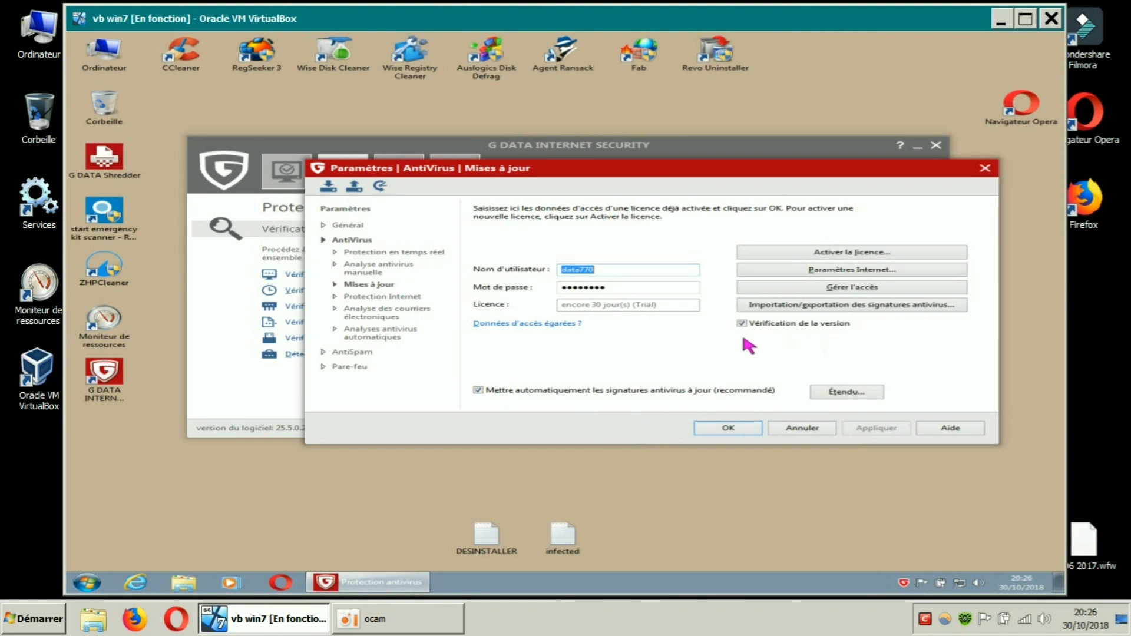
click(833, 394)
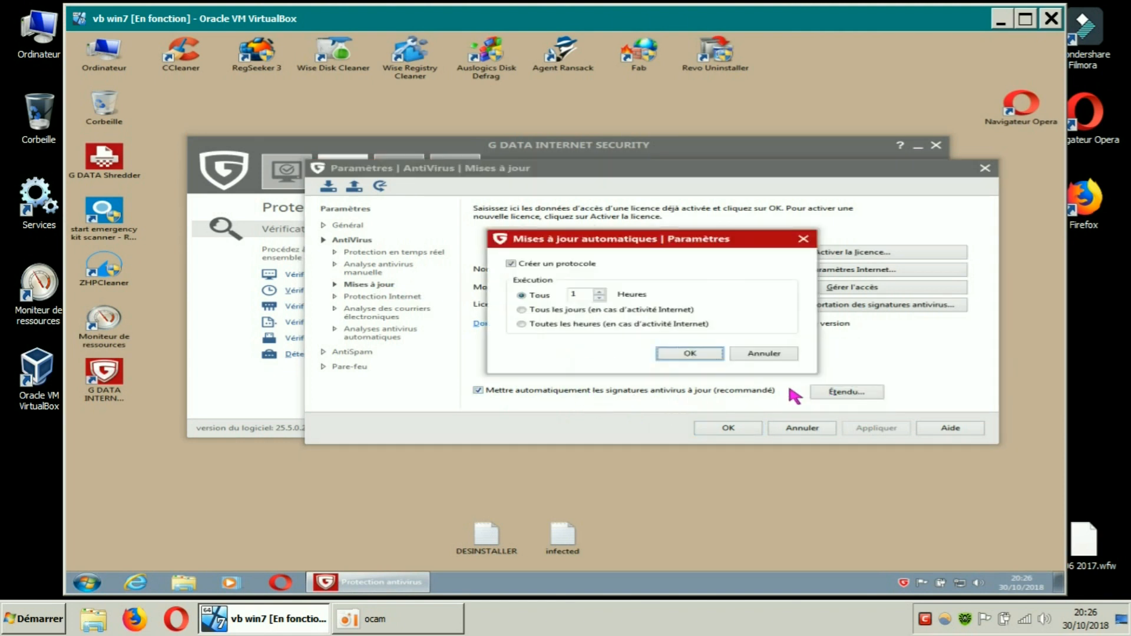
click(803, 238)
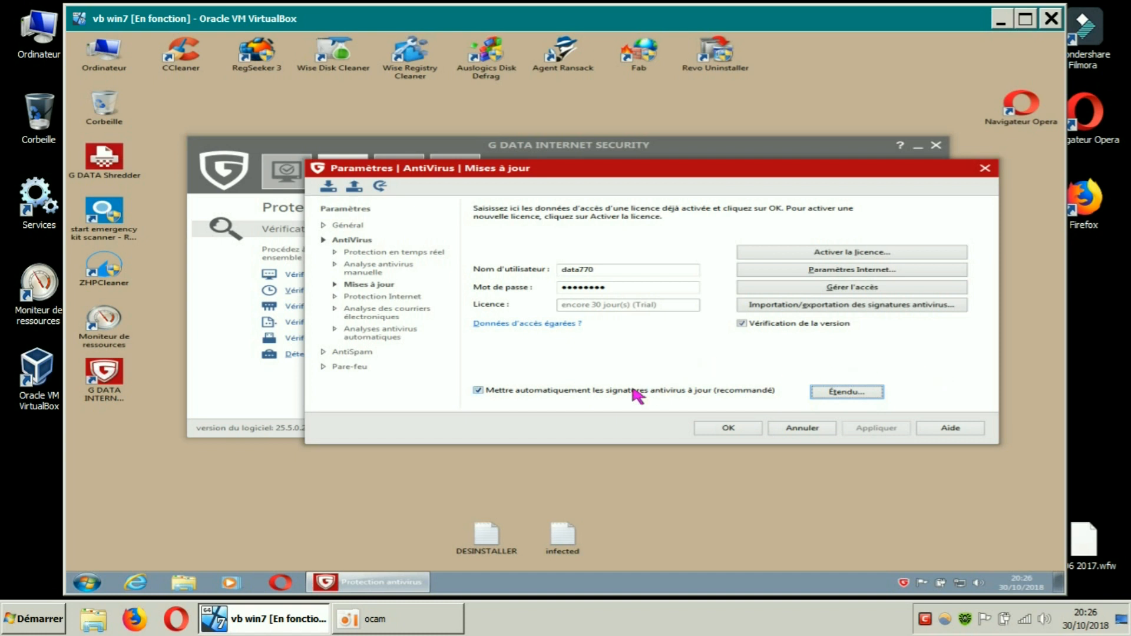
click(838, 397)
double_click(587, 296)
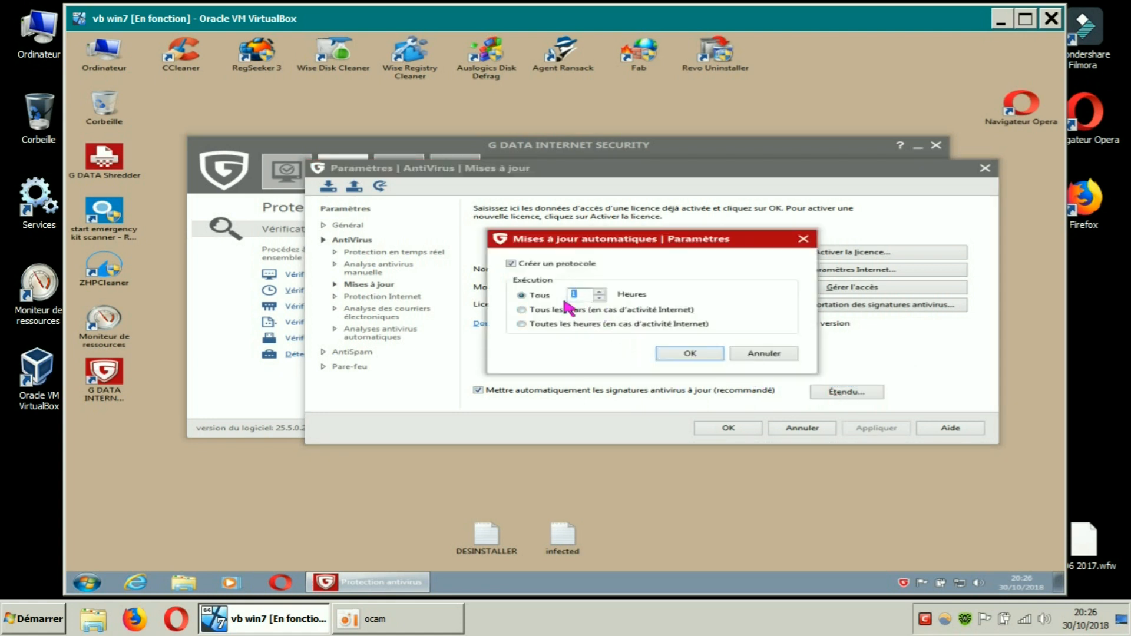
text(623)
double_click(589, 297)
click(666, 354)
click(877, 428)
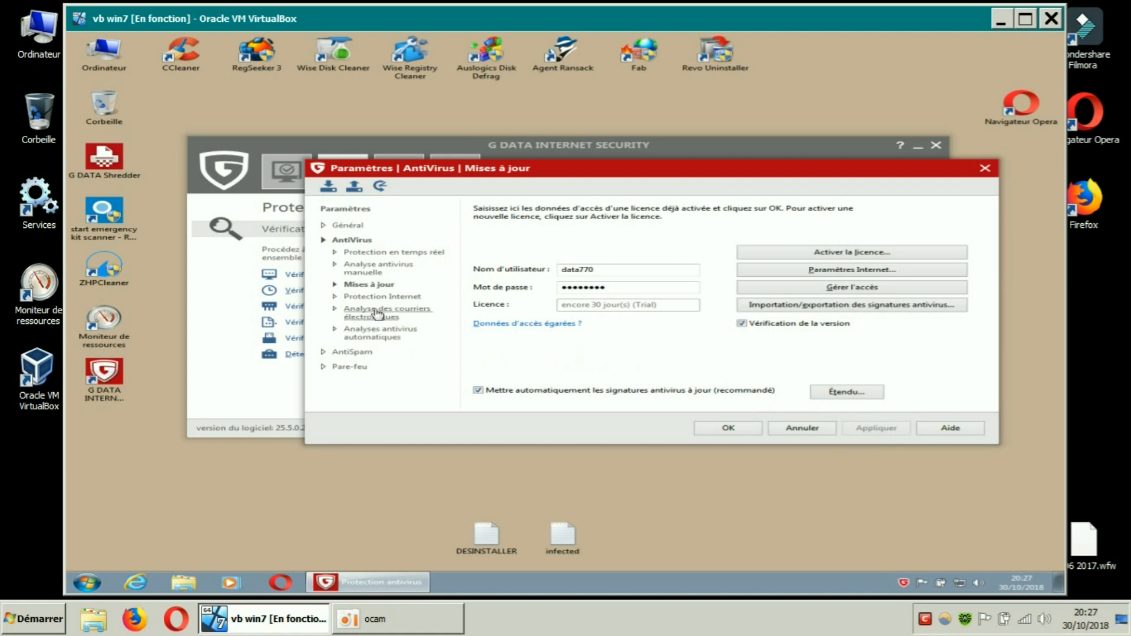
Step: Disable the idle-time scan in the automatic antivirus scan settings, apply the change, and close the settings and G DATA windows
click(380, 333)
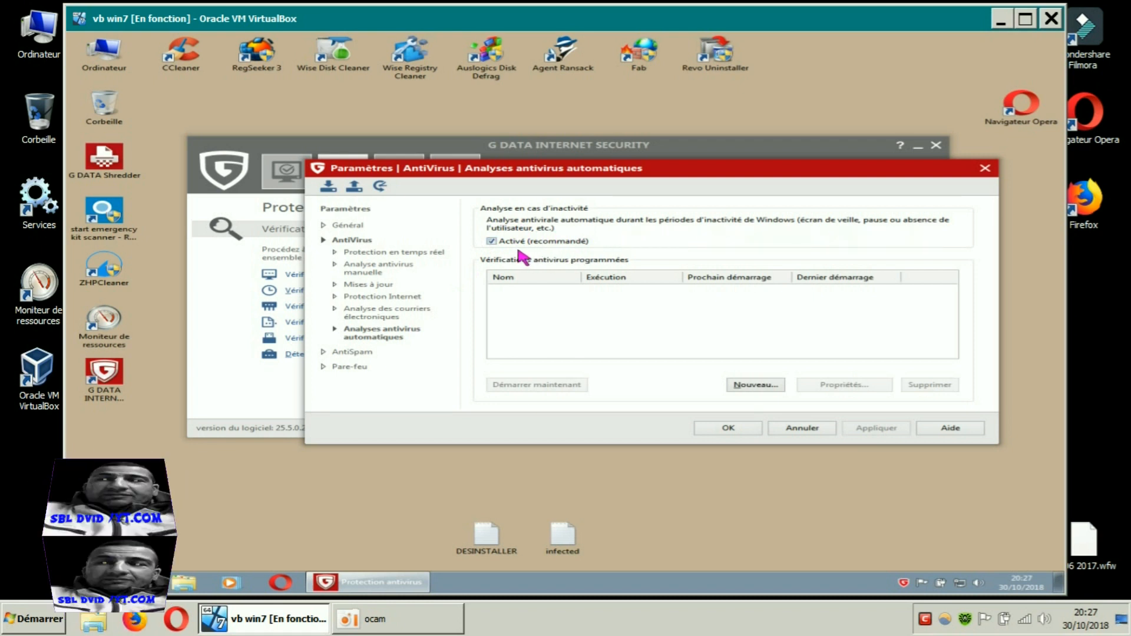
click(491, 241)
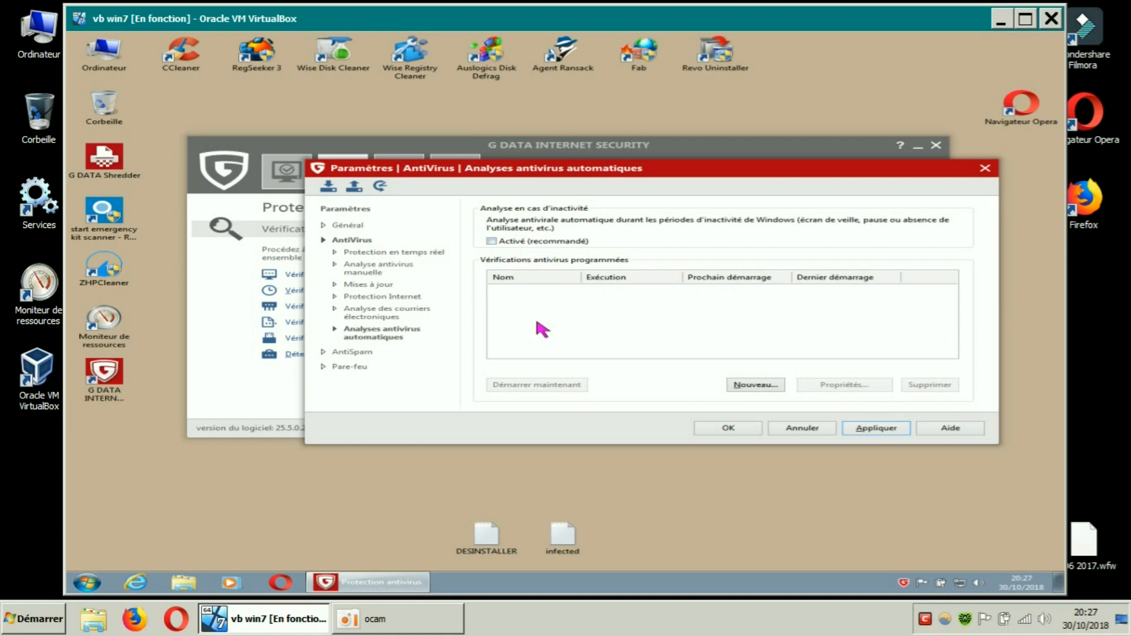
click(878, 432)
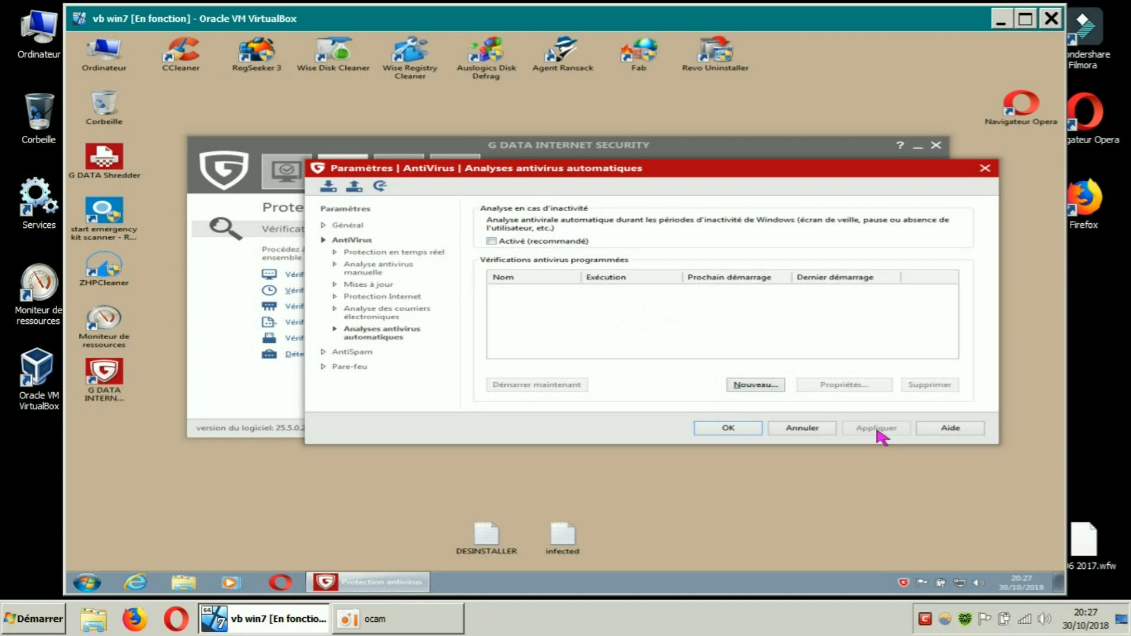
click(728, 428)
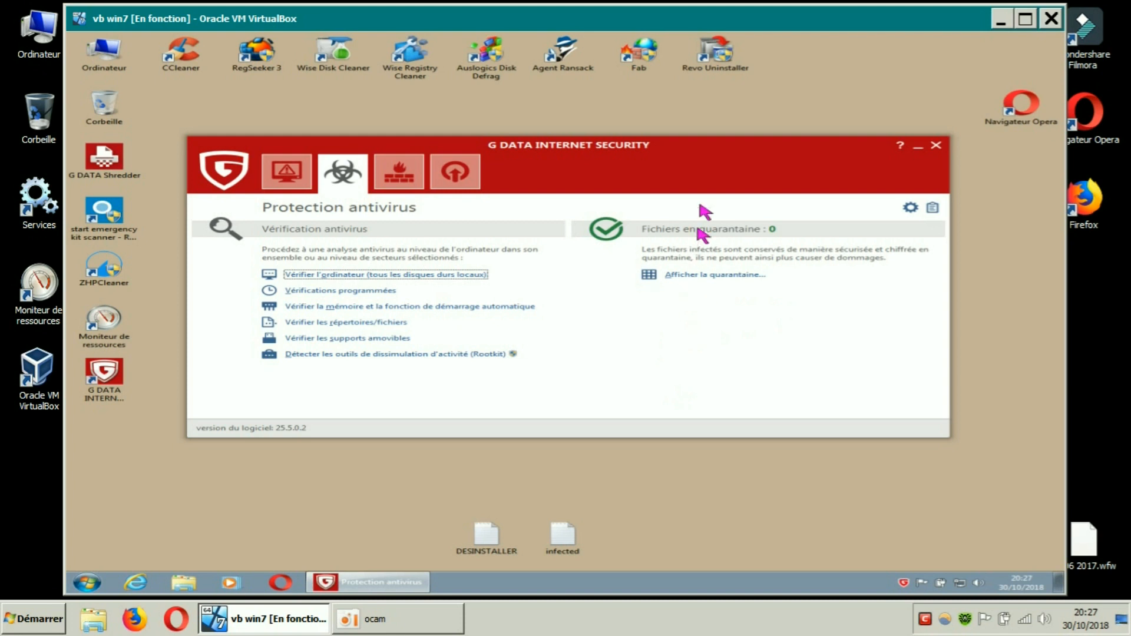
click(936, 145)
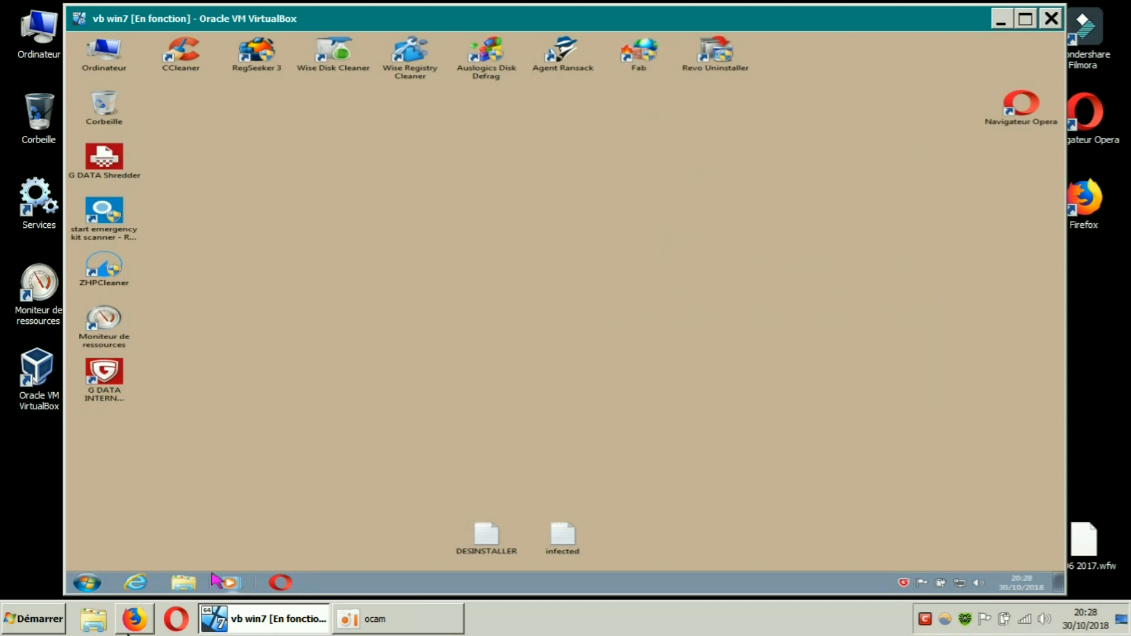
Step: Check the Windows Firewall status for private and public networks in the virtual machine's Control Panel
click(100, 583)
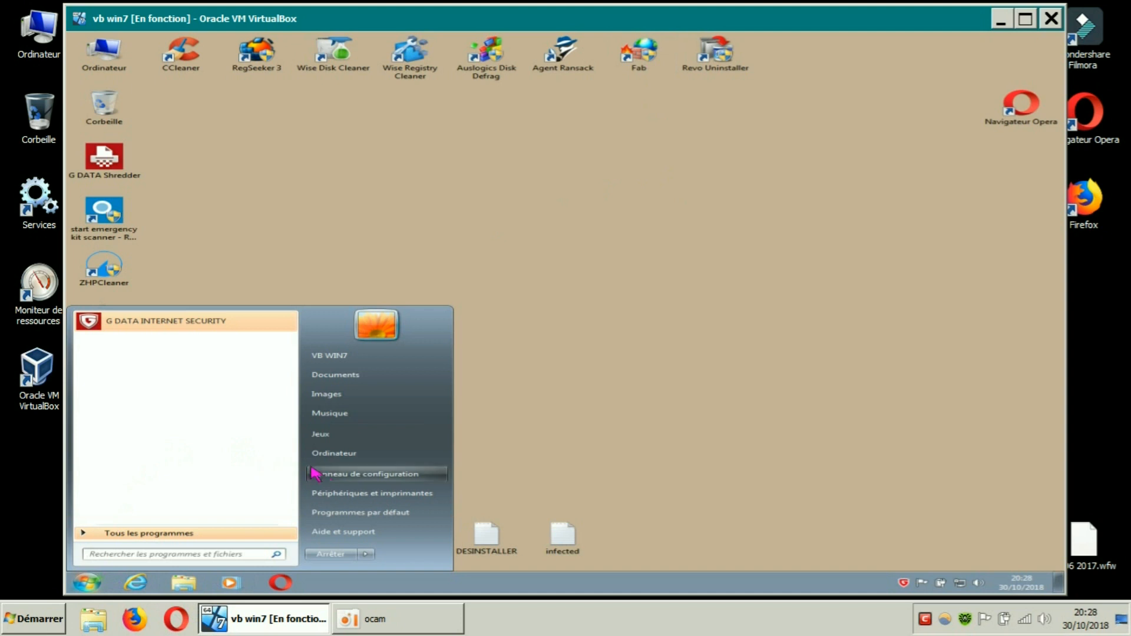
click(335, 475)
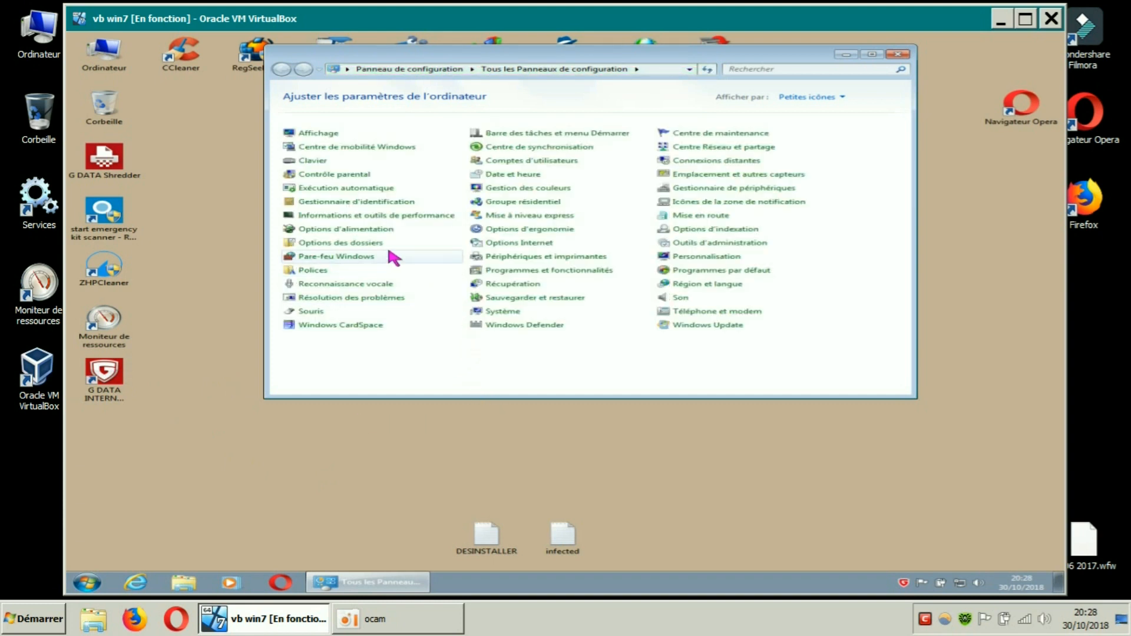
click(366, 259)
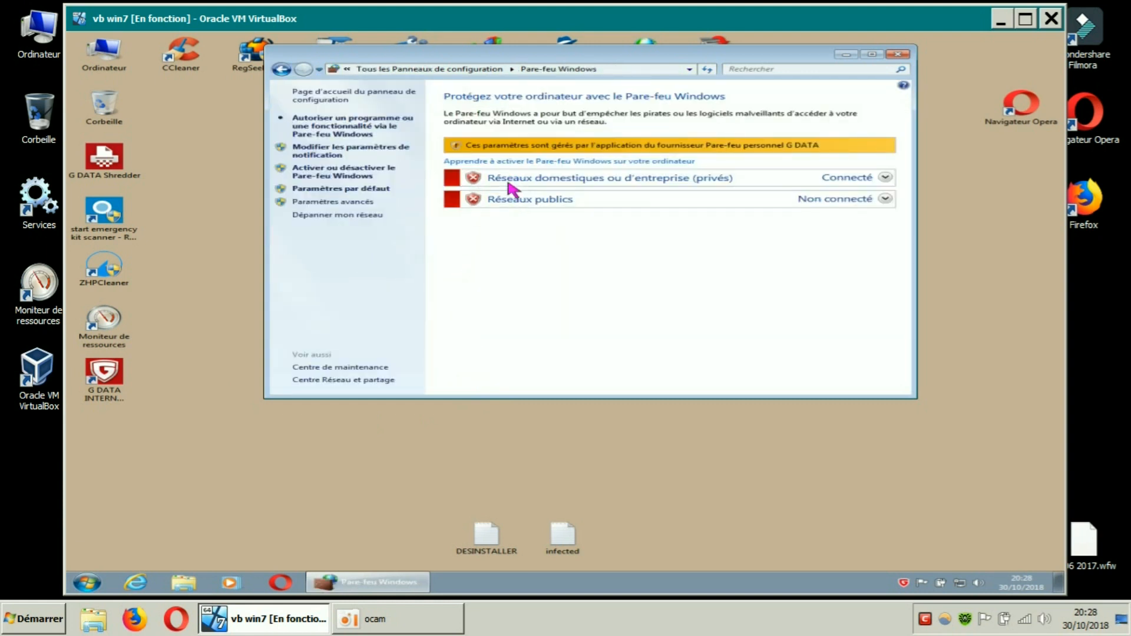
click(898, 55)
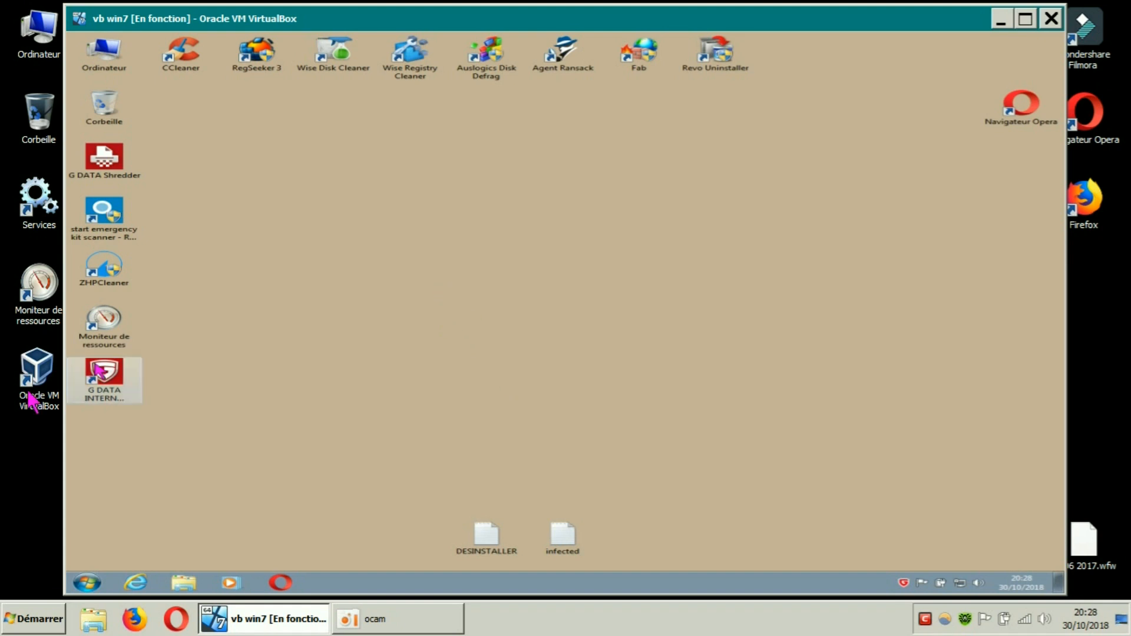
right_click(463, 243)
click(505, 274)
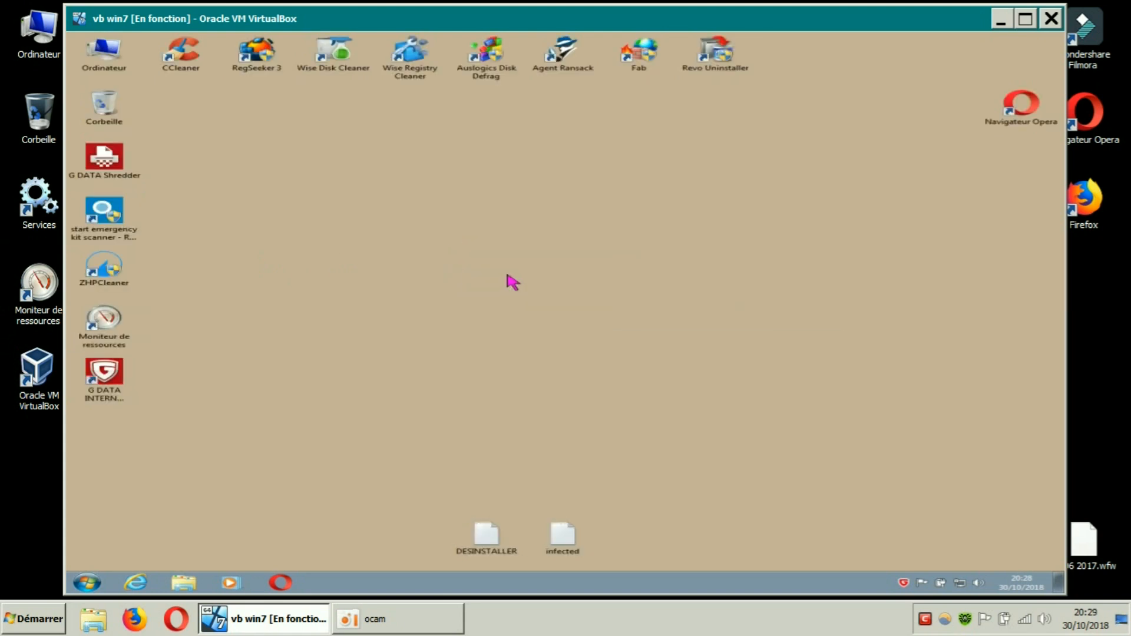
Step: Launch Wise Disk Cleaner and always refuse the outgoing connection of WiseDiskCleaner.exe in the G DATA firewall alert
double_click(332, 61)
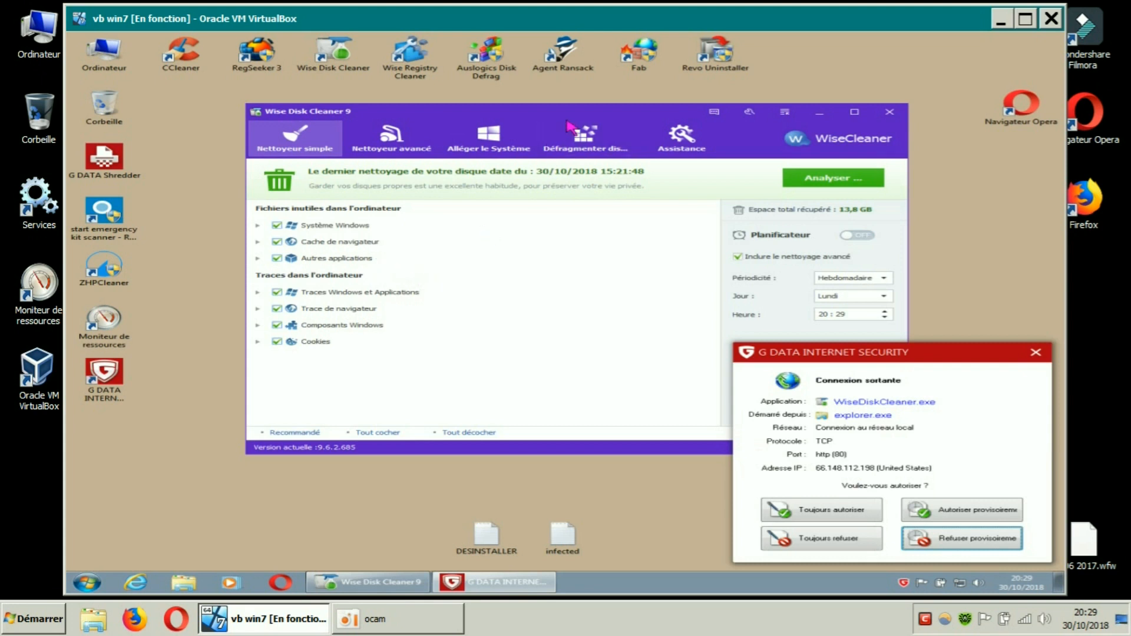
drag(628, 117, 457, 56)
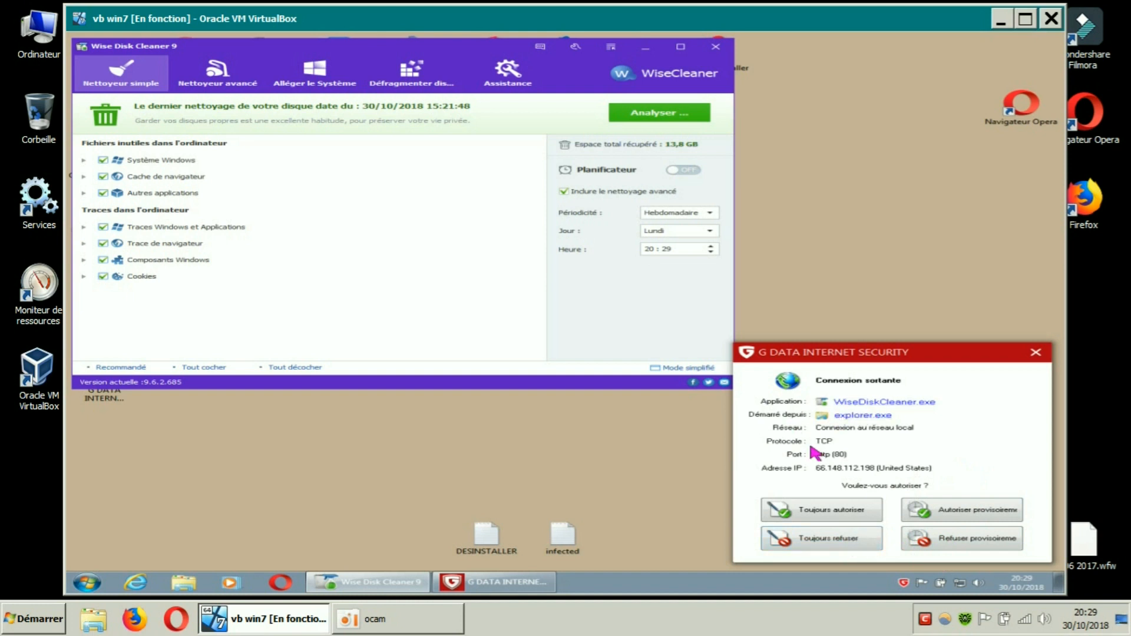
click(812, 543)
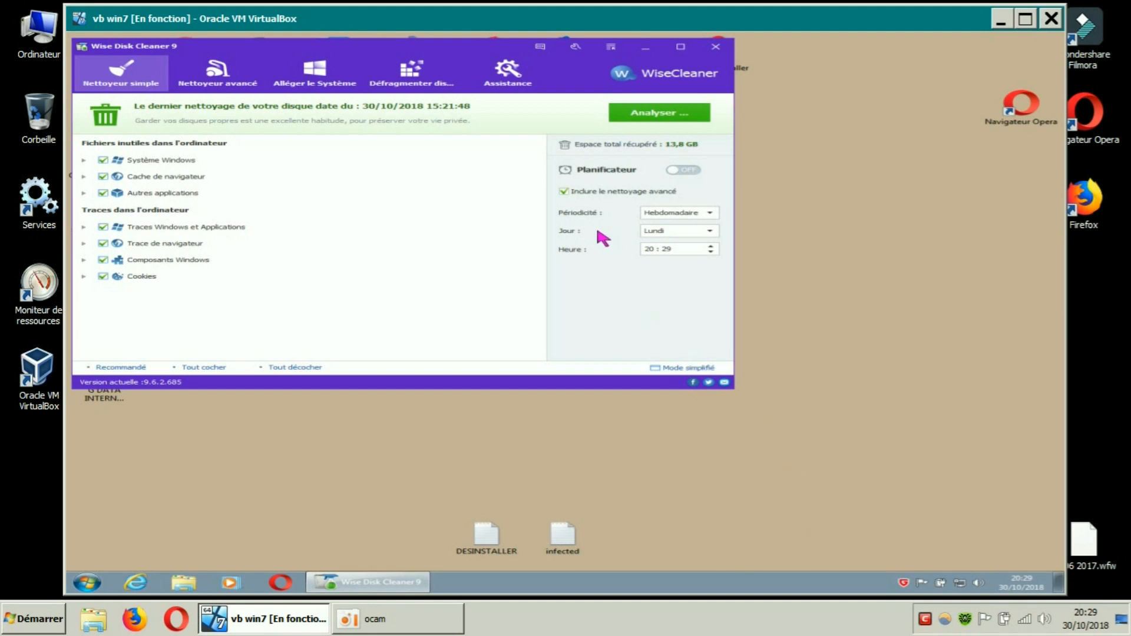
Step: Close Wise Disk Cleaner, relaunch it to check whether the firewall asks again, and close it
click(716, 47)
right_click(675, 189)
mouse_move(725, 200)
click(722, 220)
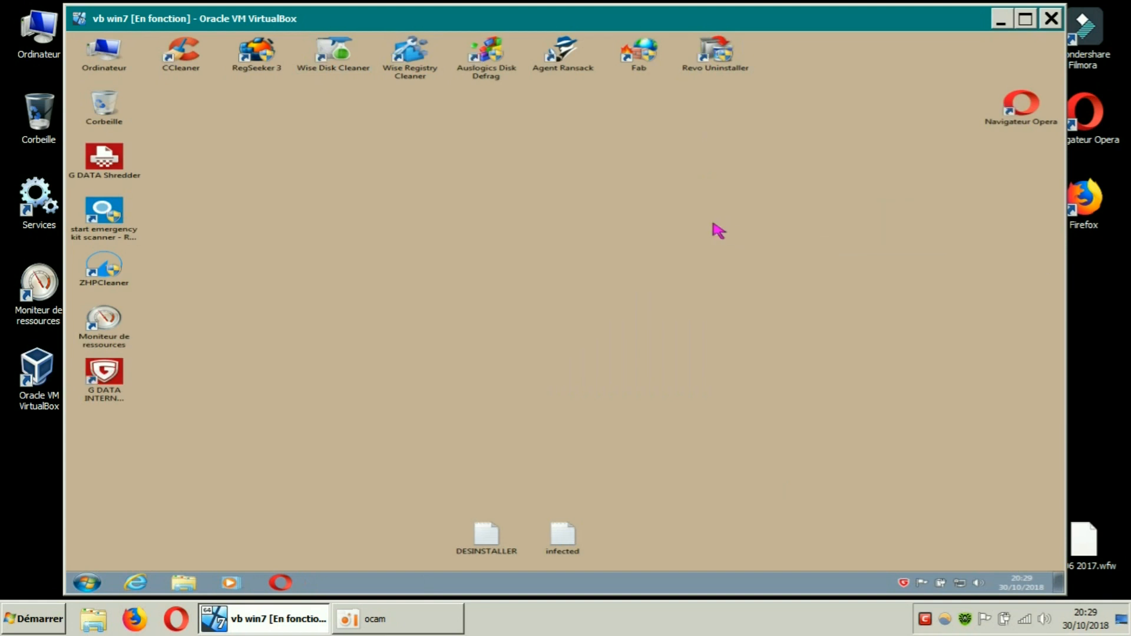
double_click(340, 62)
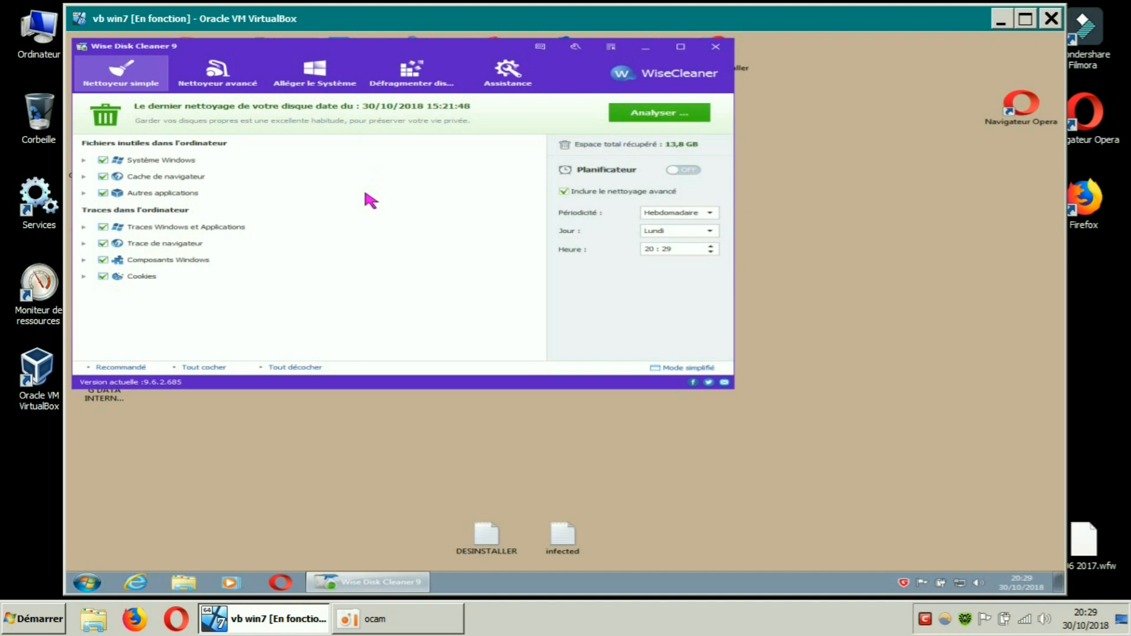
click(717, 46)
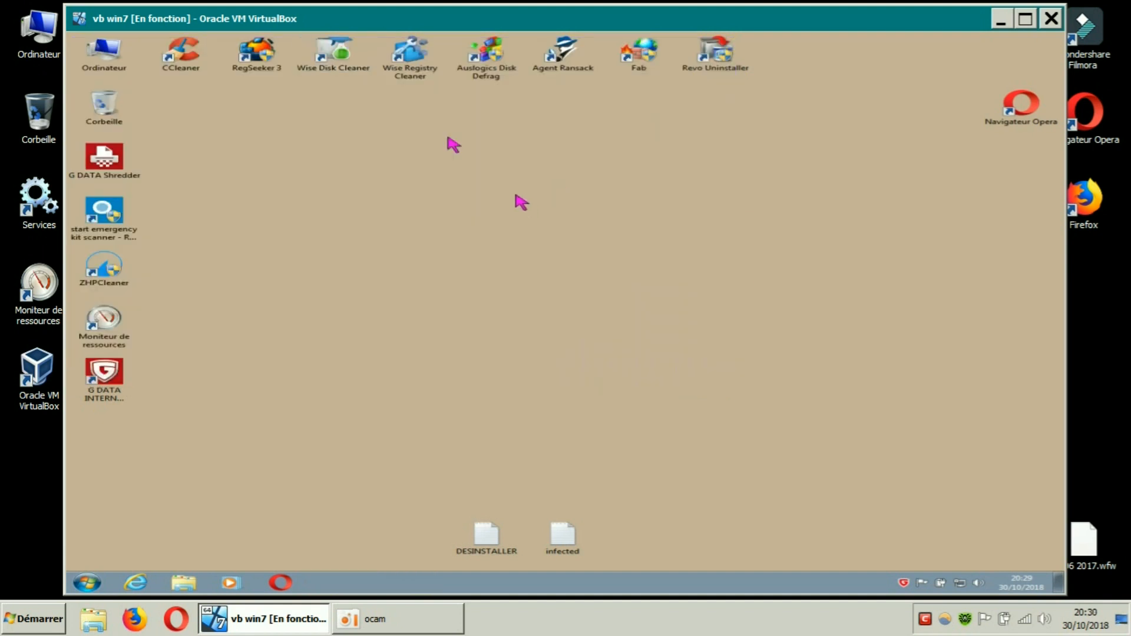
Step: Launch Wise Registry Cleaner, always refuse the outgoing connection of WiseRegCleaner.exe, and close the program
double_click(422, 69)
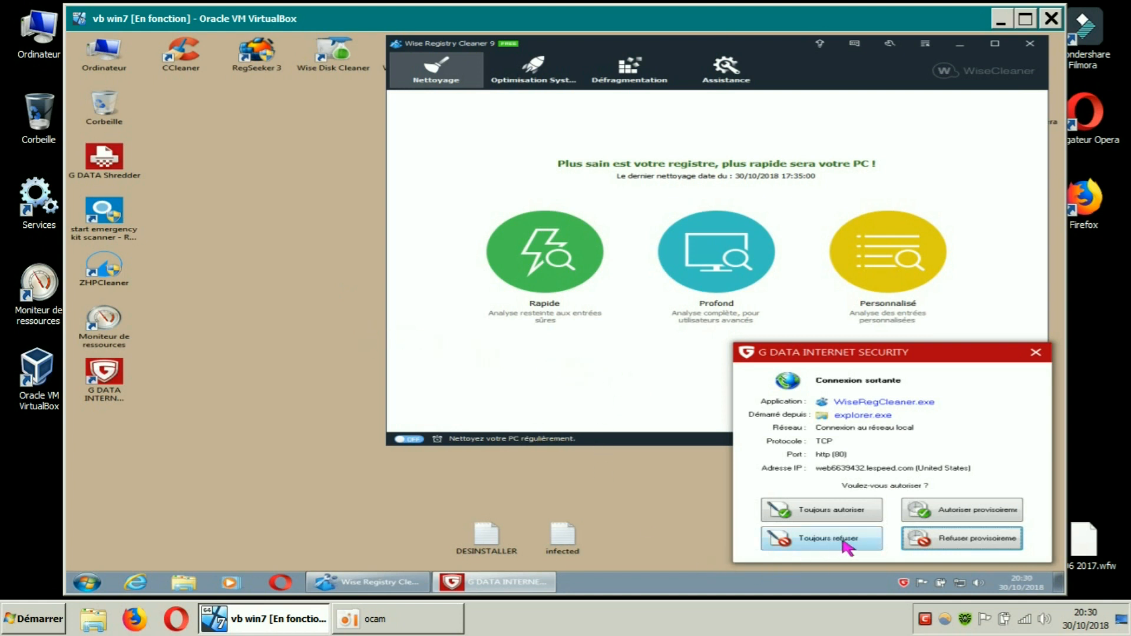
click(771, 539)
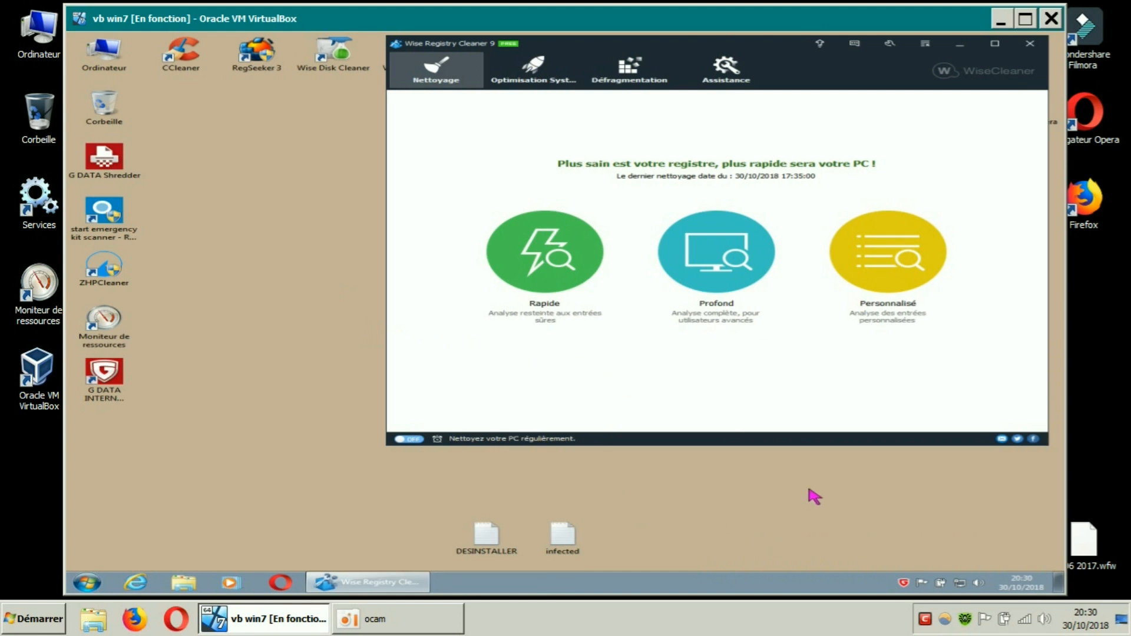
click(1030, 44)
click(642, 169)
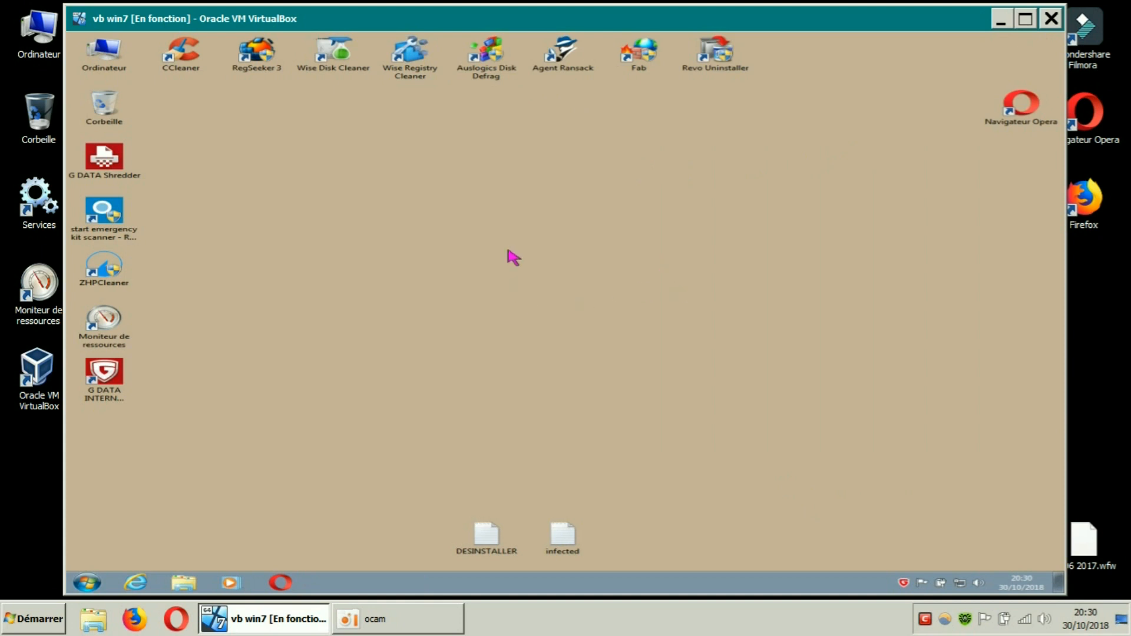
Step: Launch Auslogics Disk Defrag, examine the actions offered in the junkware alert for DiskDefrag.exe, and dismiss the alert without choosing one
double_click(482, 58)
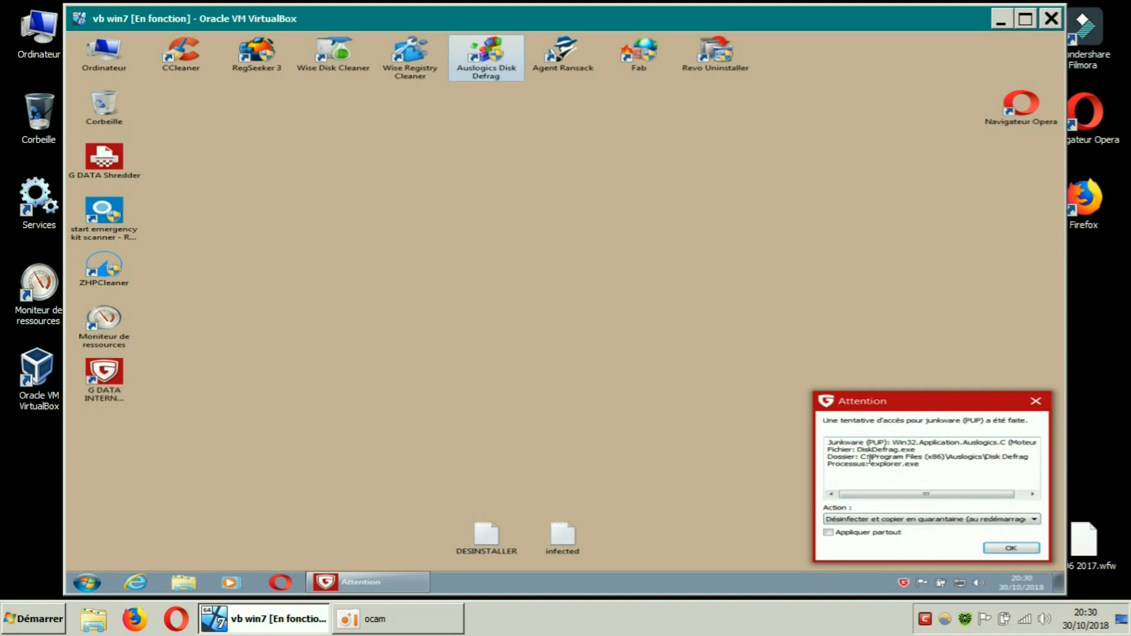
click(1032, 521)
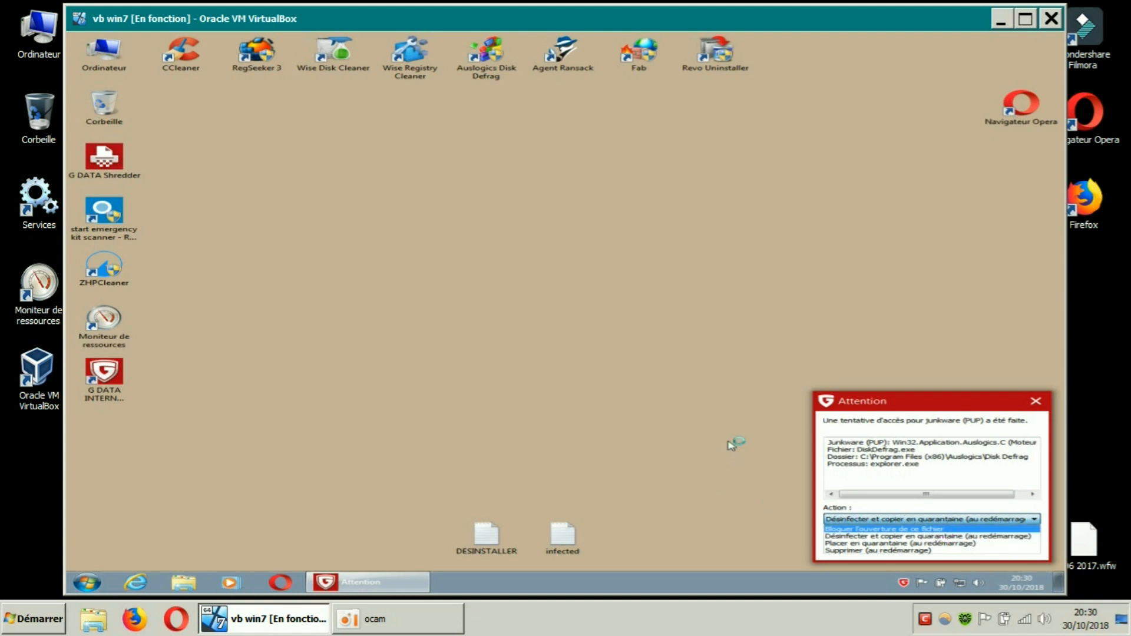
click(776, 451)
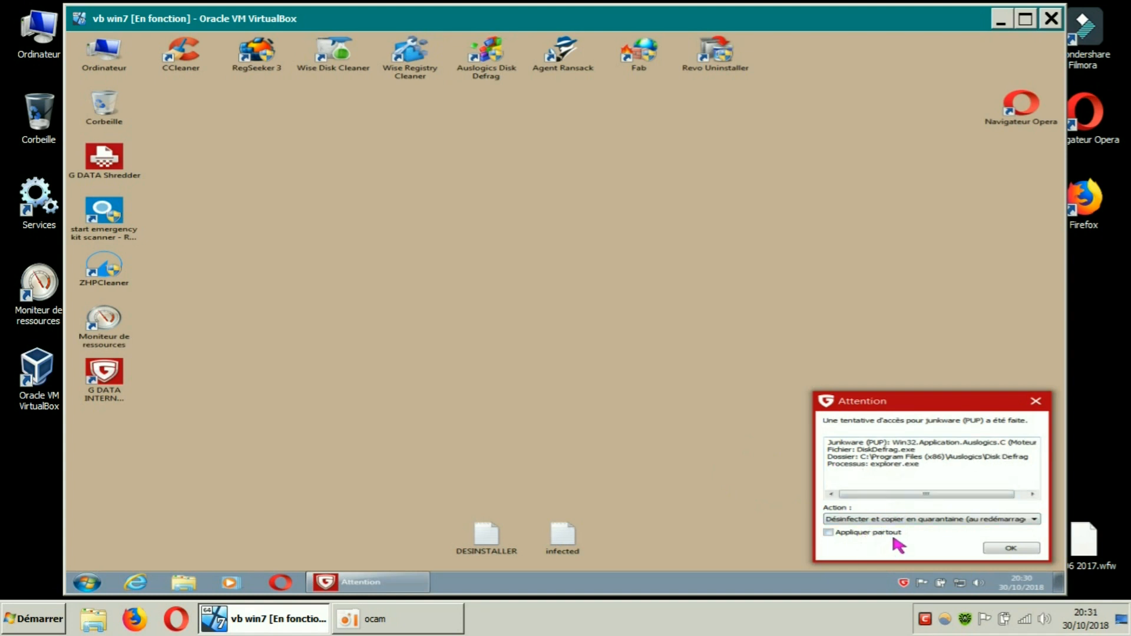
click(1021, 521)
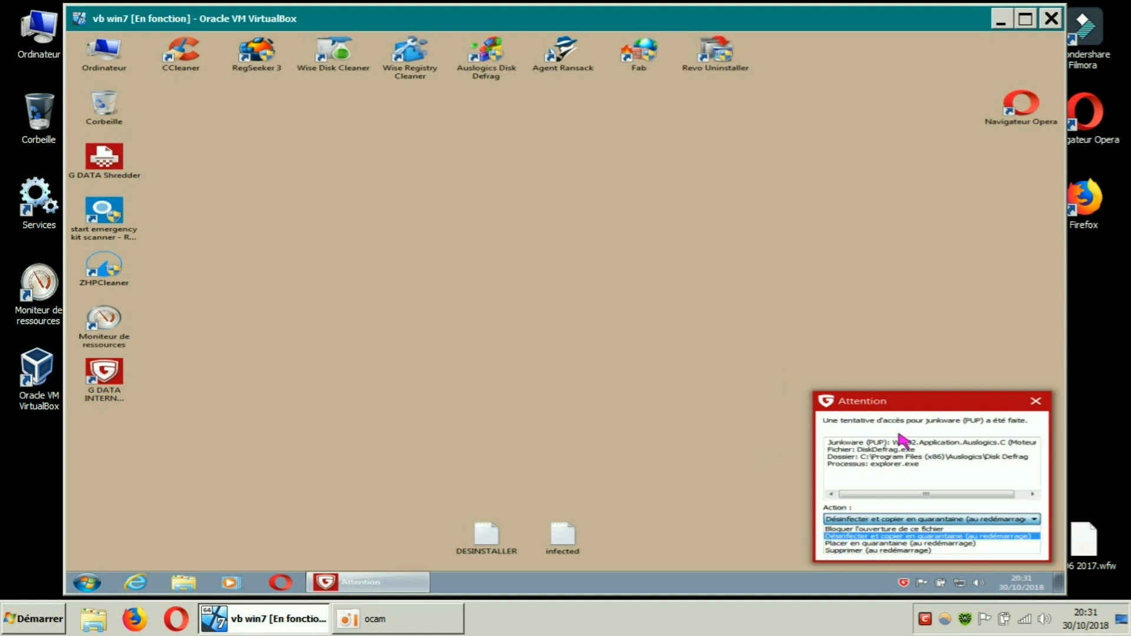
click(1035, 402)
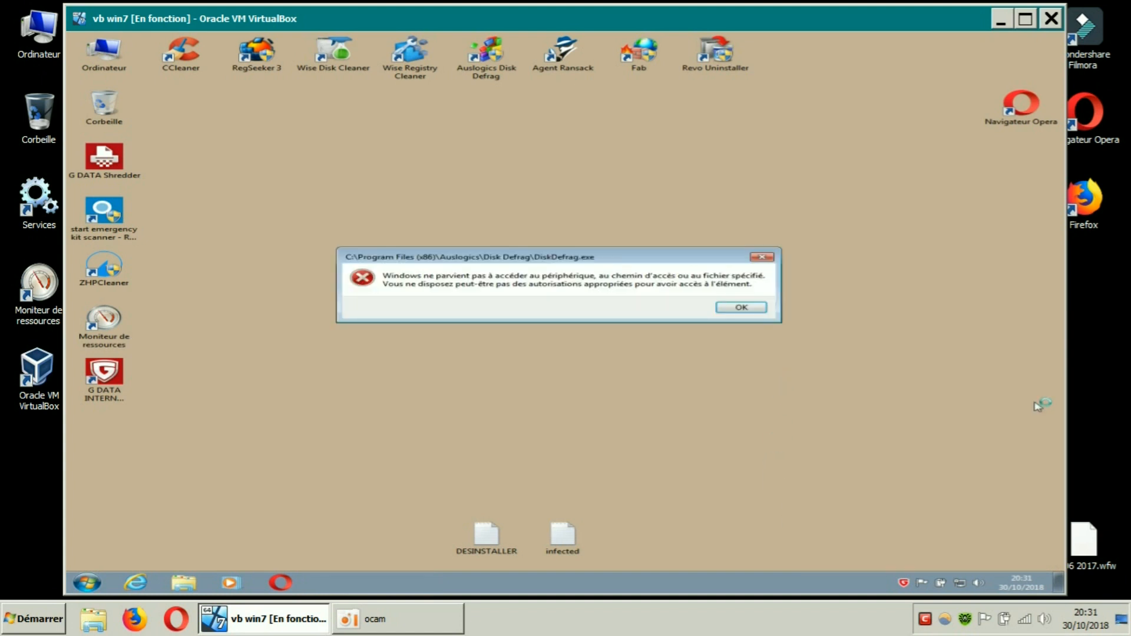
click(742, 308)
Step: Try to launch Auslogics Disk Defrag again to test the blocking
double_click(486, 51)
click(741, 308)
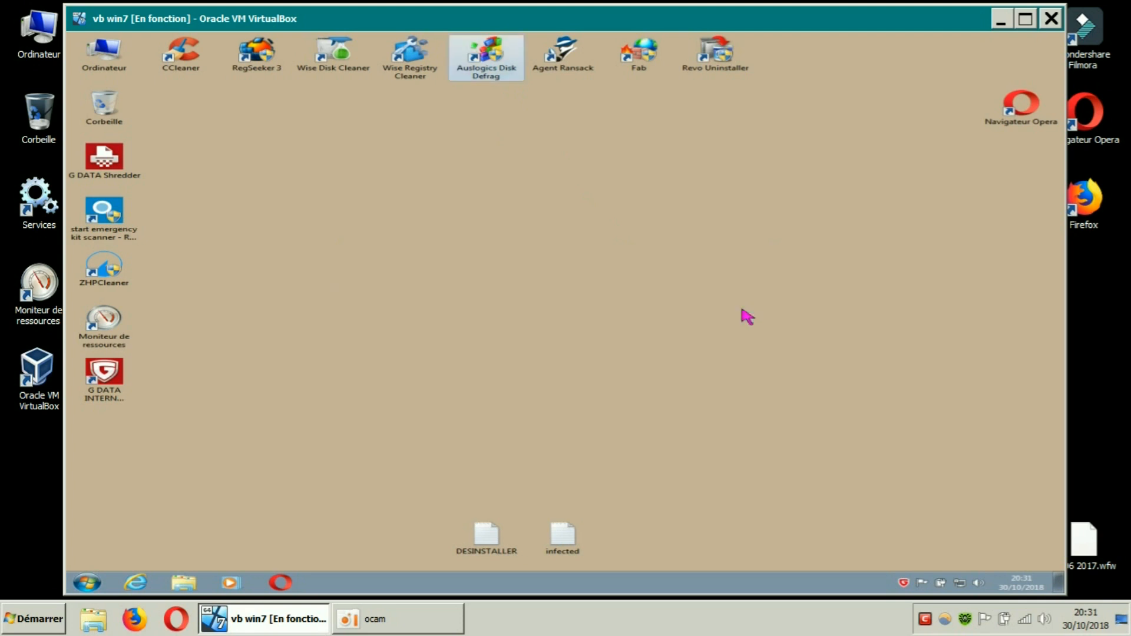
click(469, 317)
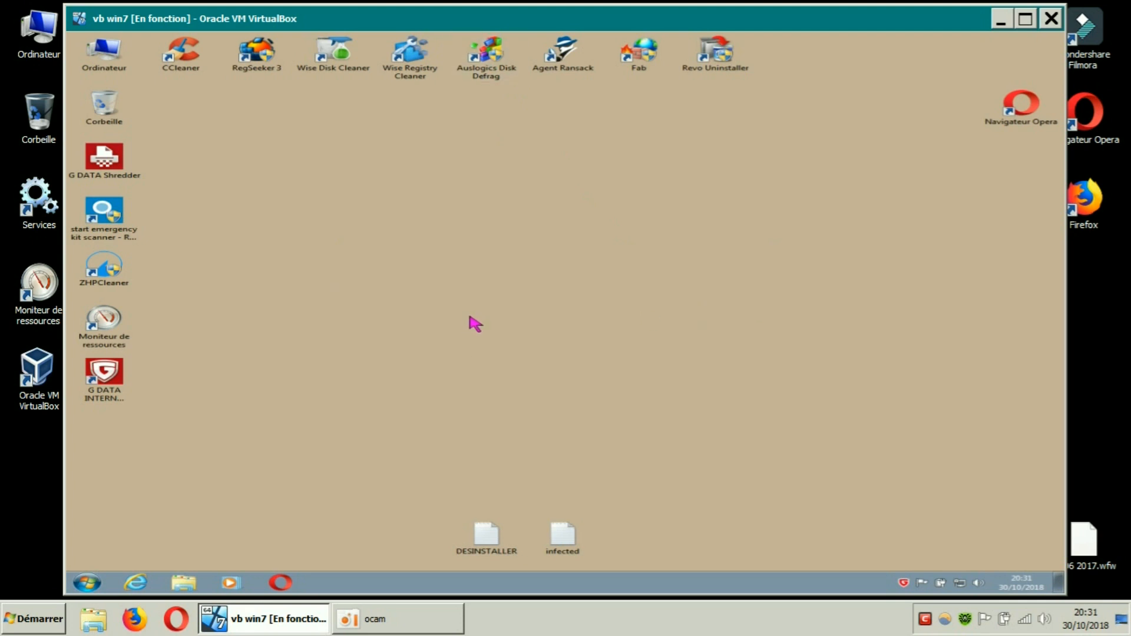
Step: Open the Auslogics Disk Defrag file location, review the alert actions for cdefrag.exe, dismiss the junkware alerts, and close the folder
double_click(493, 66)
right_click(493, 67)
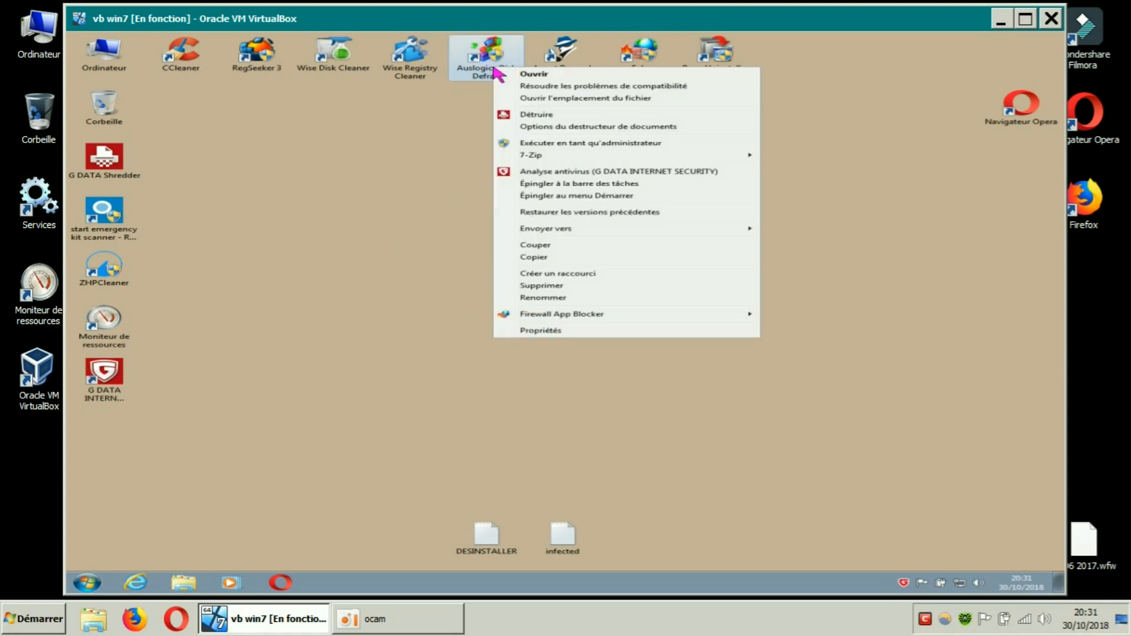
click(547, 103)
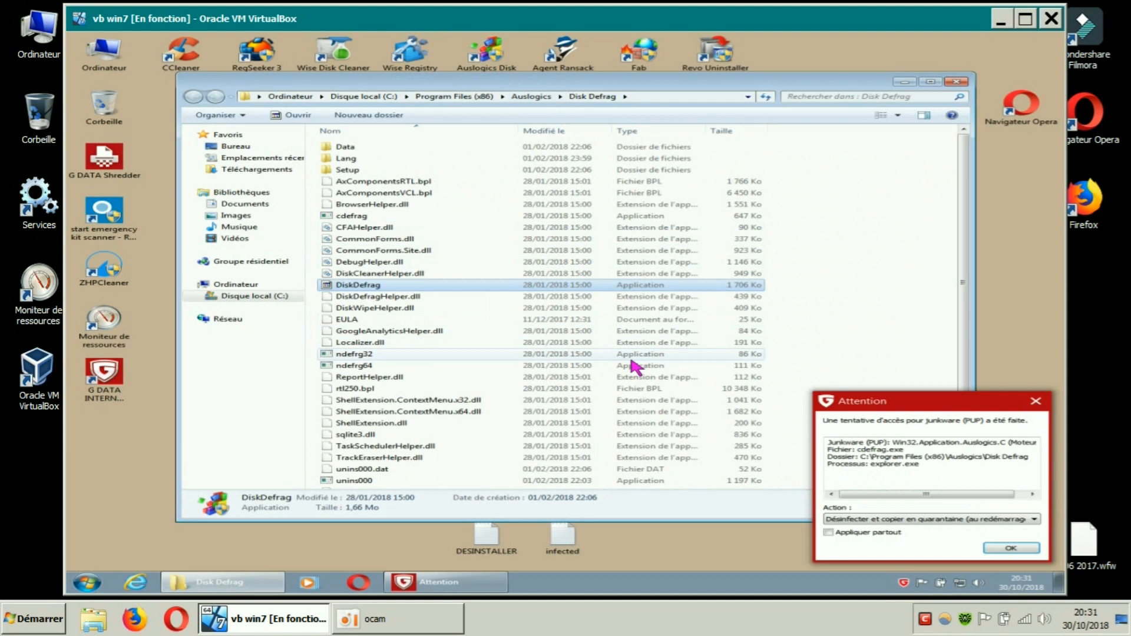
click(966, 521)
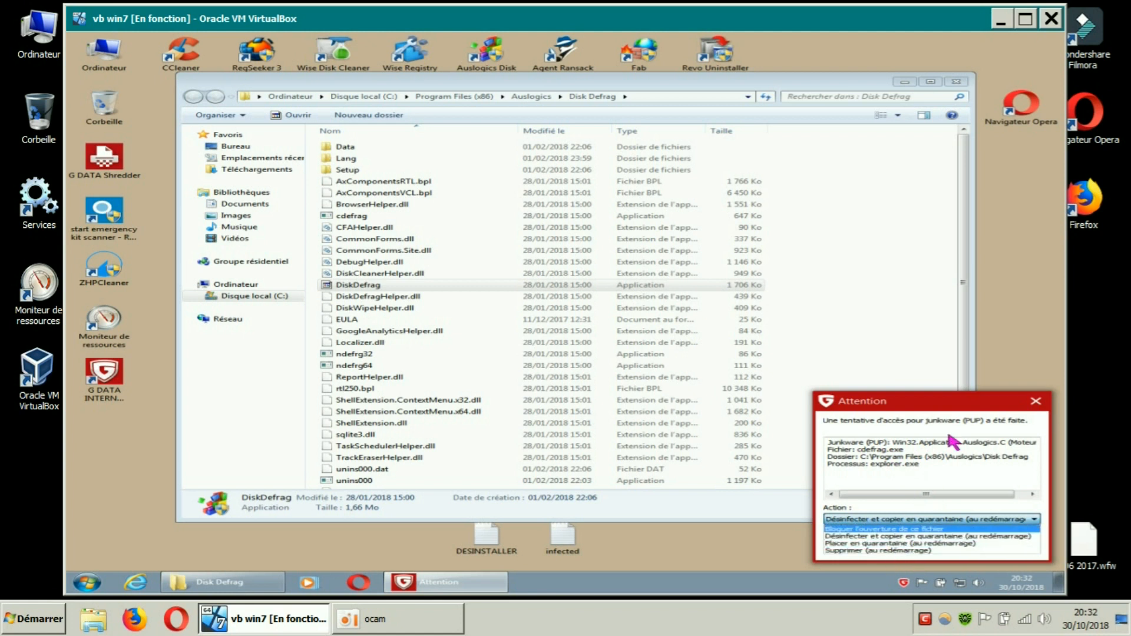
click(1034, 403)
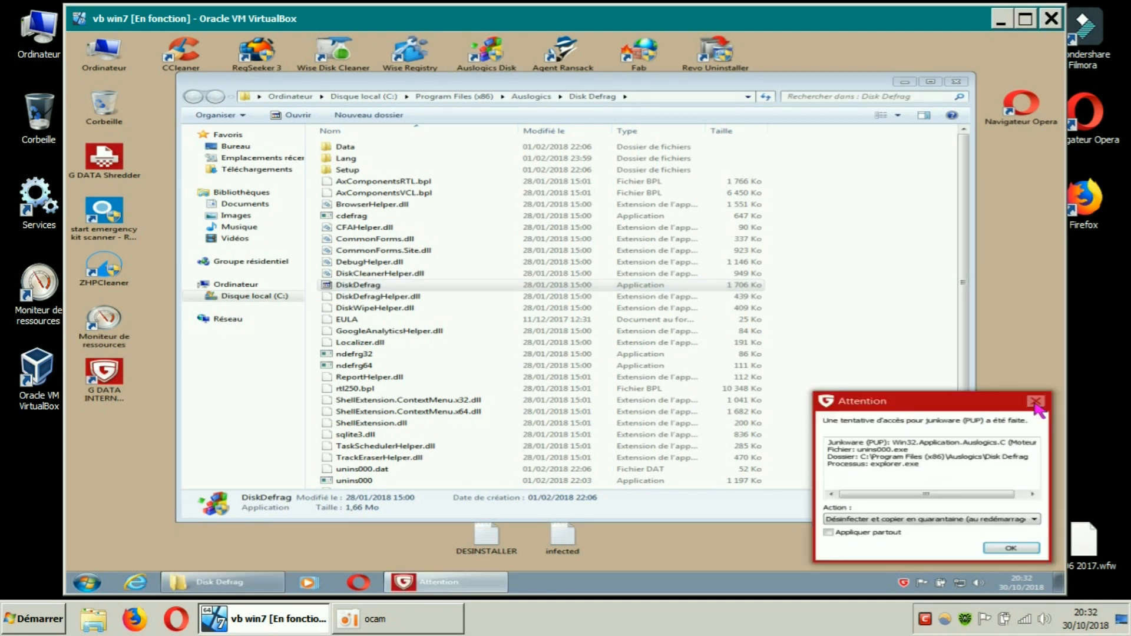
click(1034, 402)
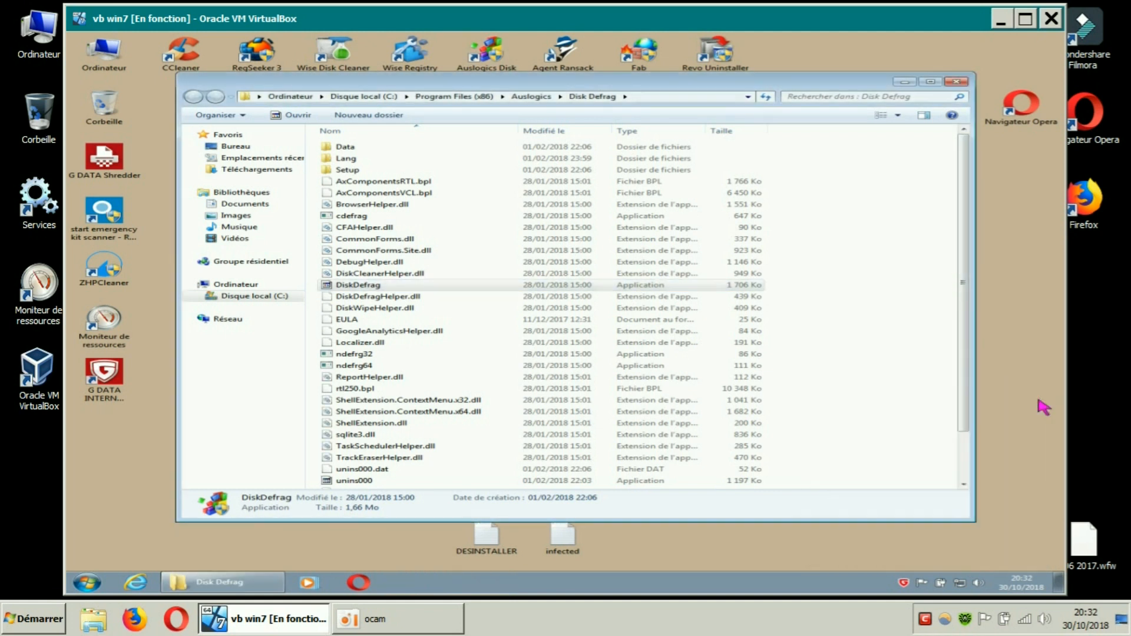
click(957, 81)
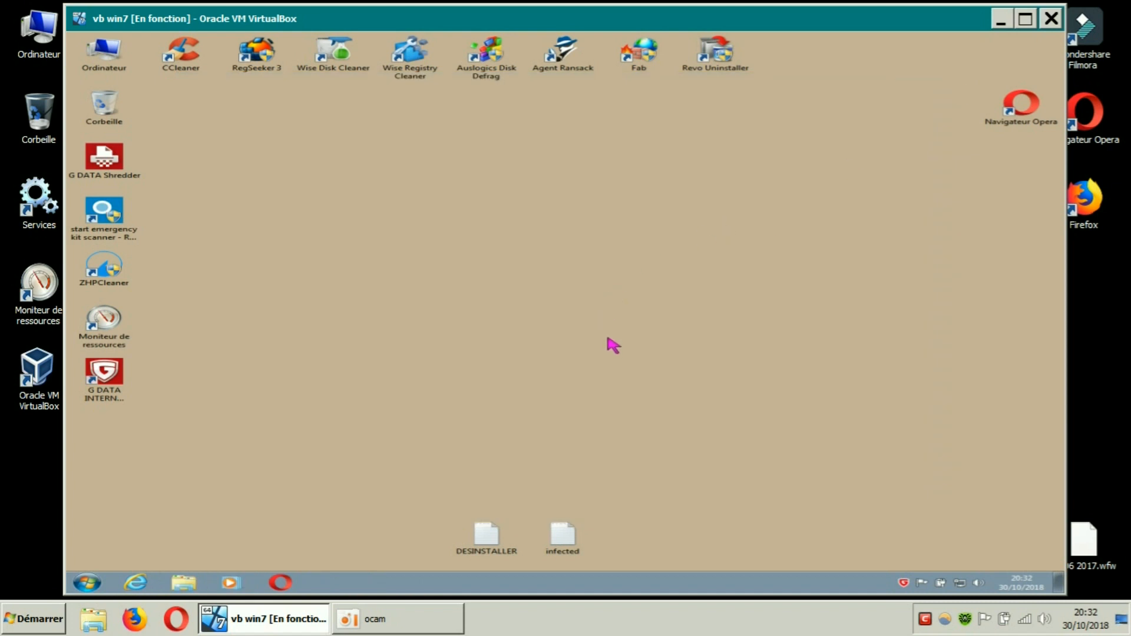
Step: Enable the sound signal for detected viruses in G DATA's real-time protection settings and review the advanced guard options without changing them
double_click(905, 582)
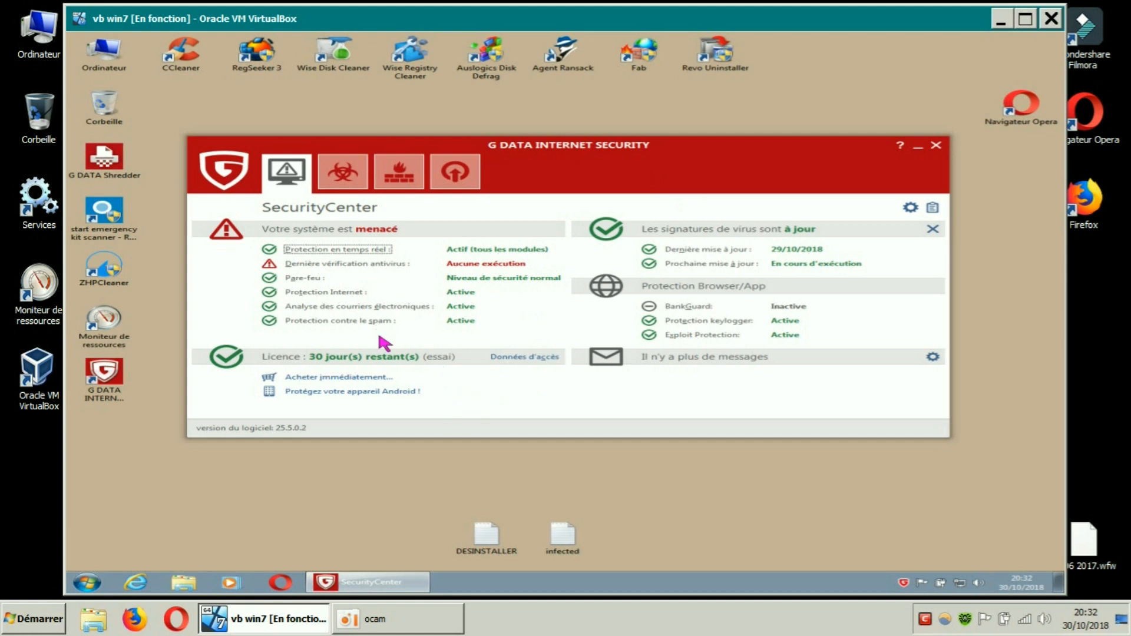
click(910, 208)
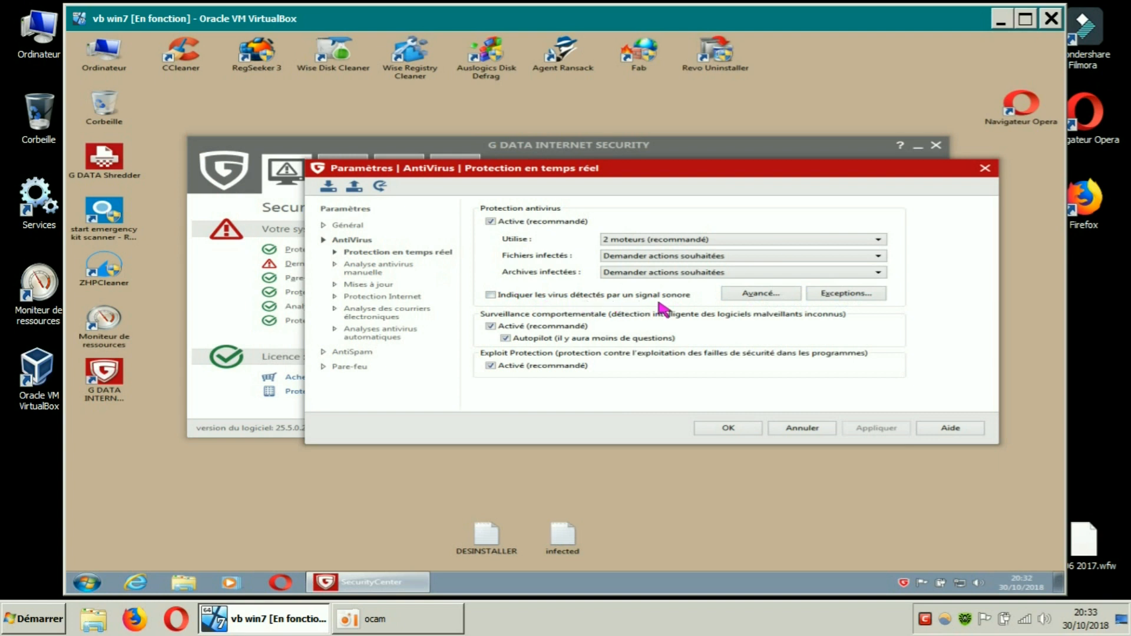
click(494, 295)
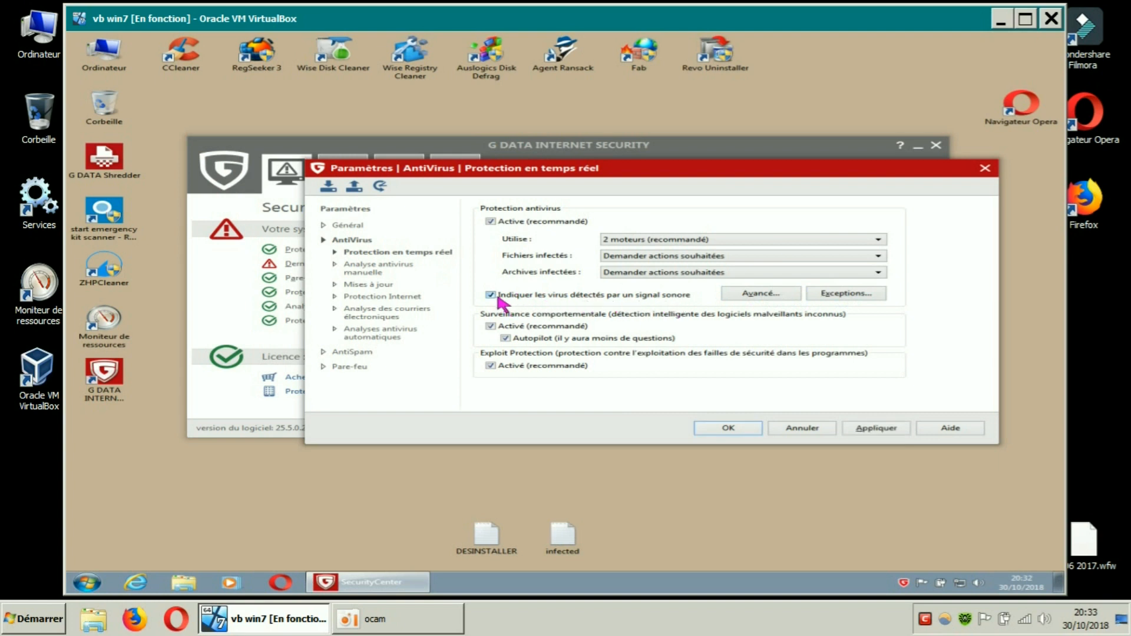
click(768, 298)
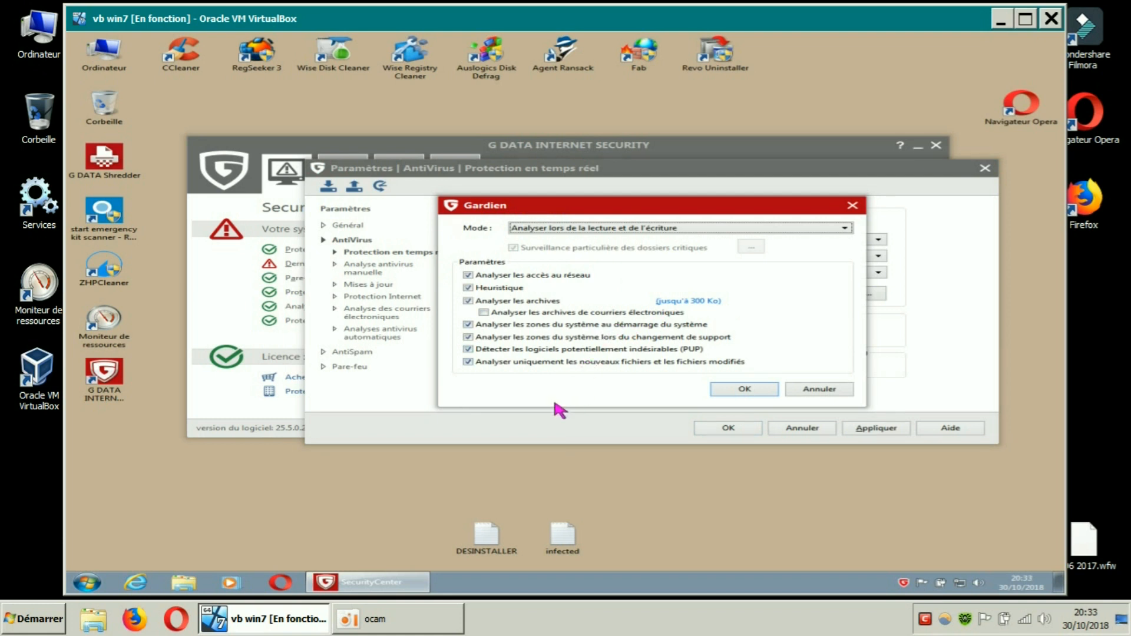
click(853, 205)
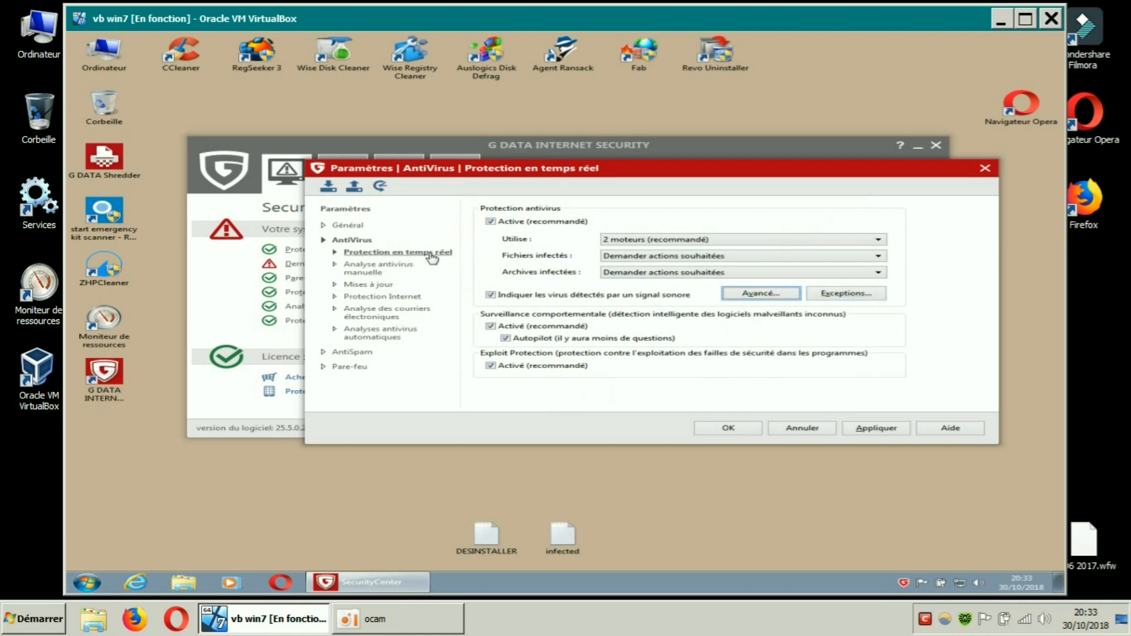
Step: Start a new guard exception for real-time protection and set its type to Répertoire
click(847, 293)
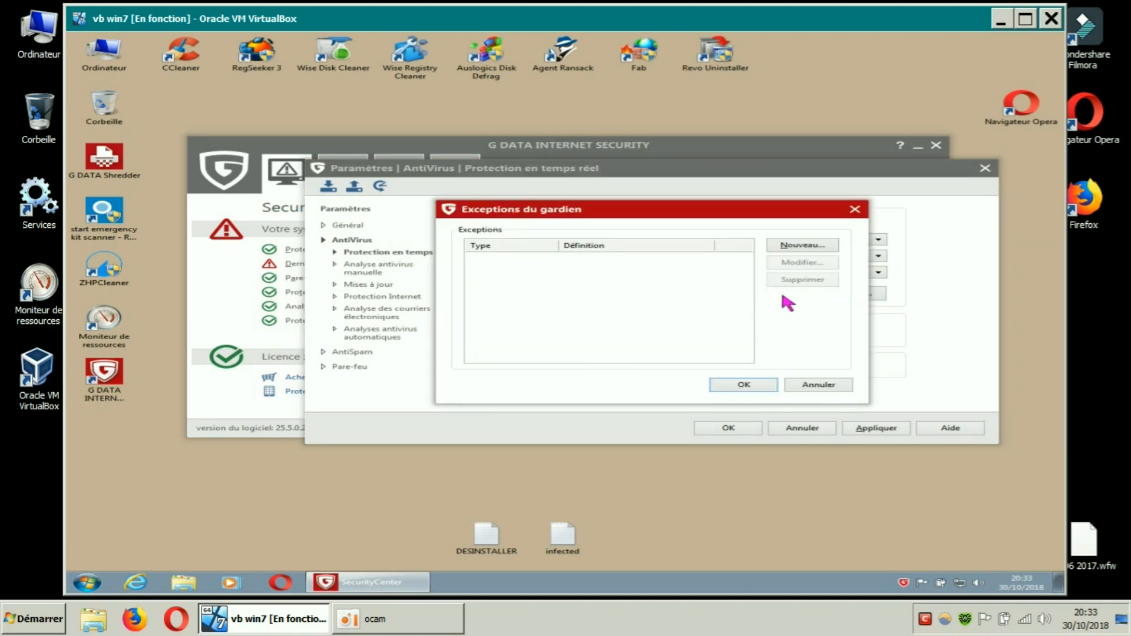
click(792, 247)
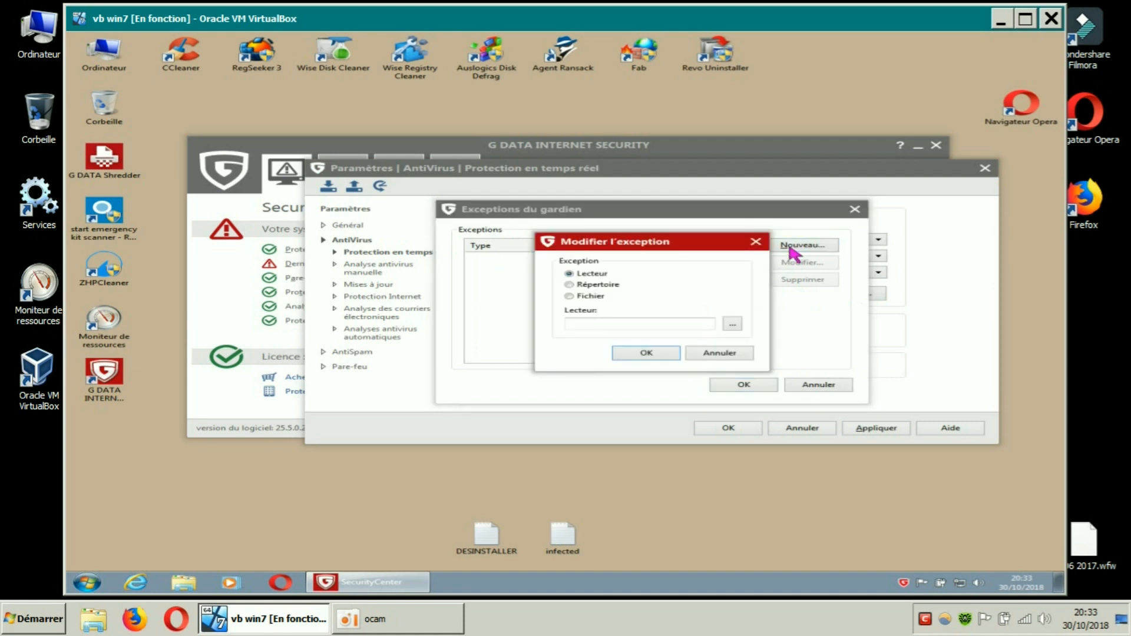
click(735, 322)
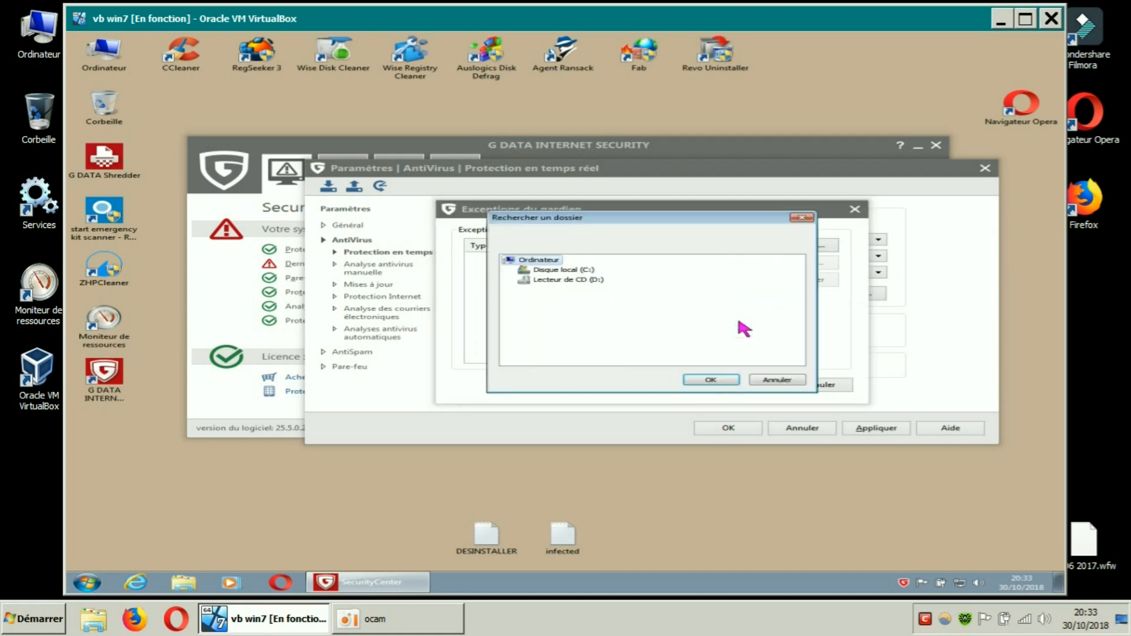
click(801, 217)
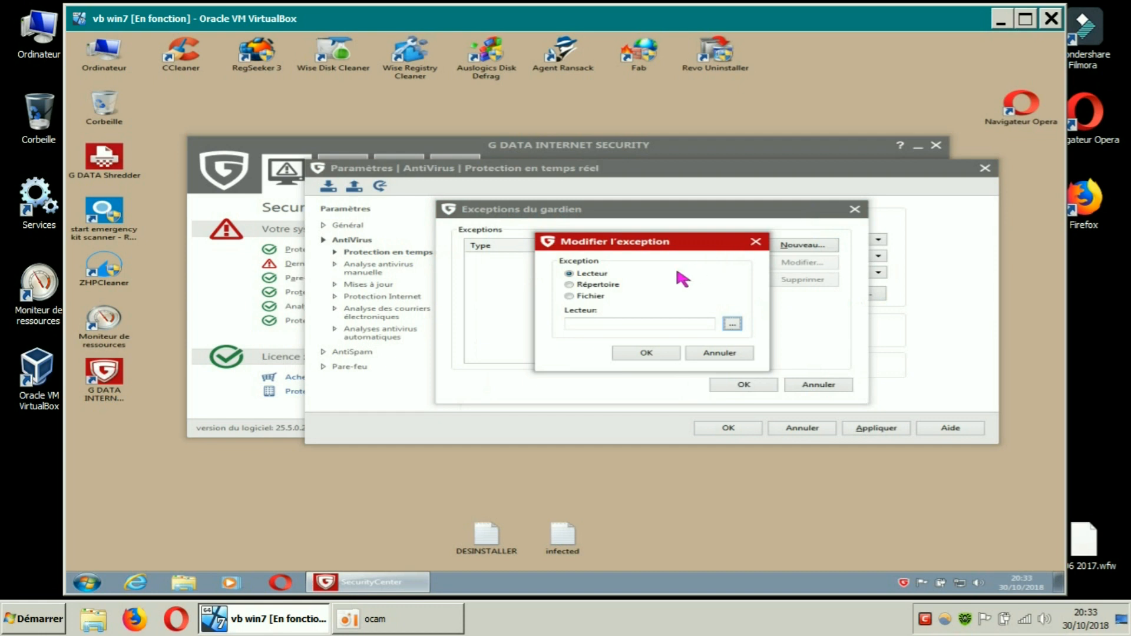
click(577, 287)
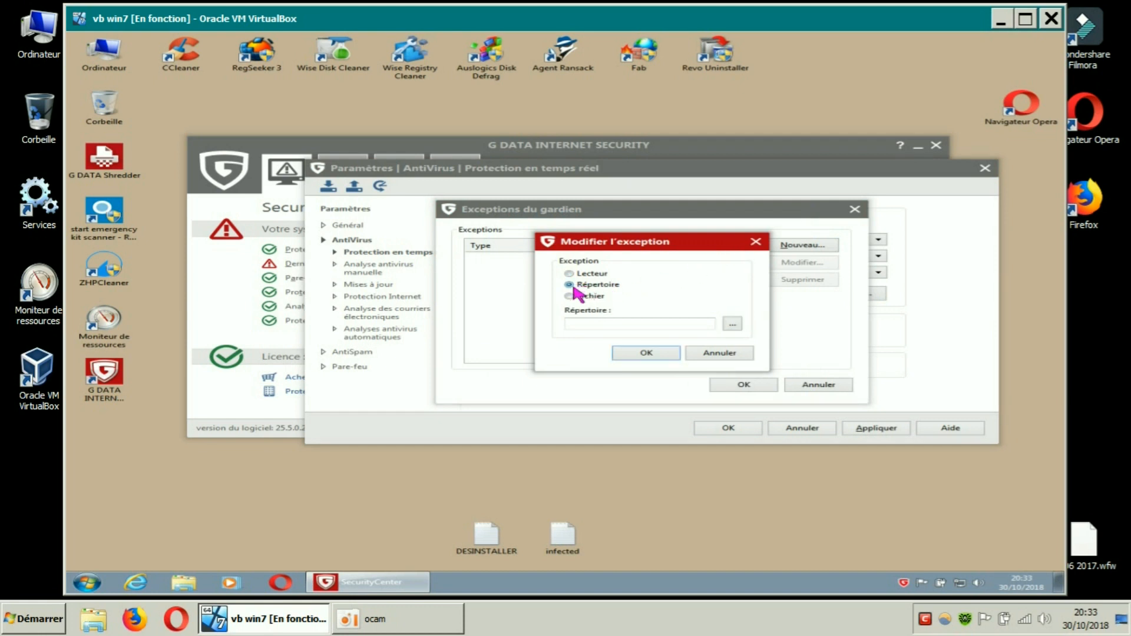
Step: Choose C:\Program Files (x86)\Auslogics as the directory of the guard exception and apply the real-time protection settings
click(732, 325)
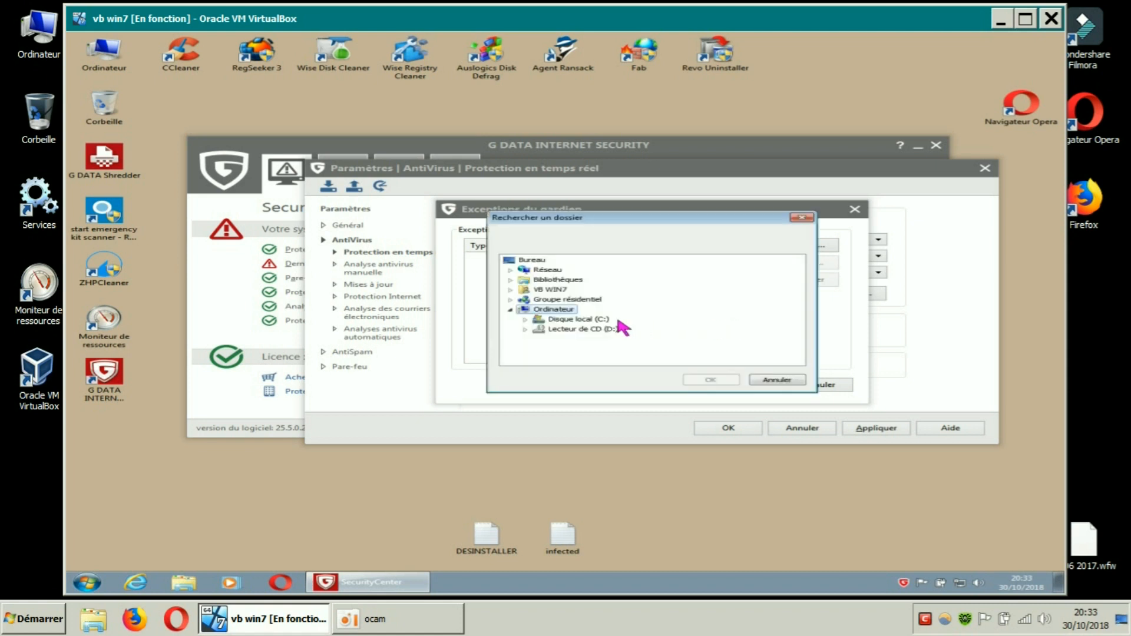
click(526, 320)
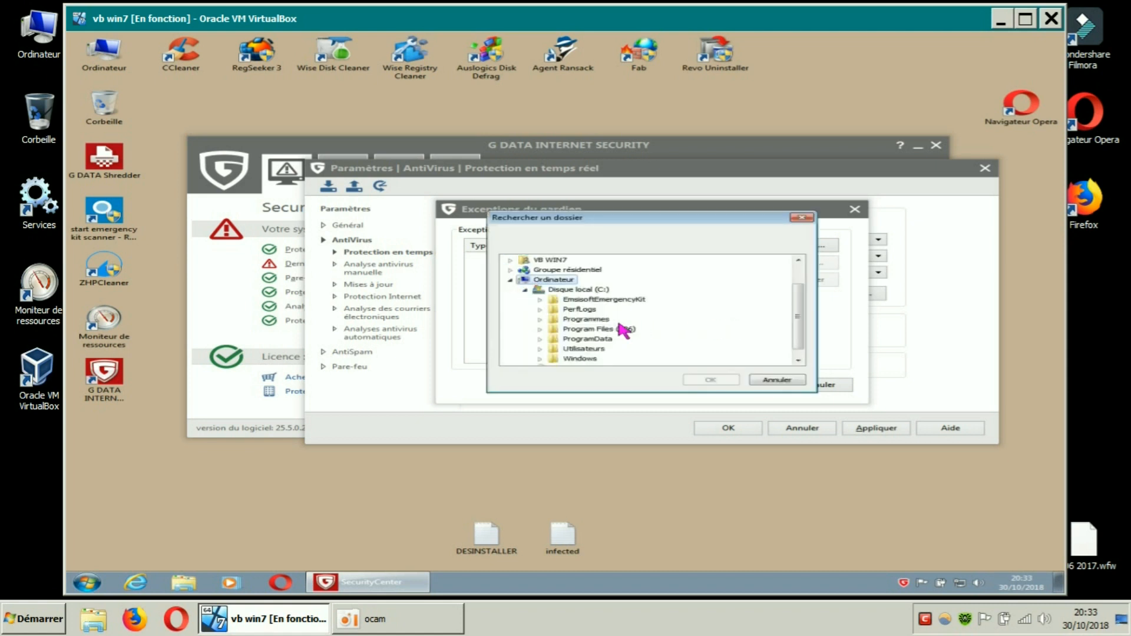
click(540, 319)
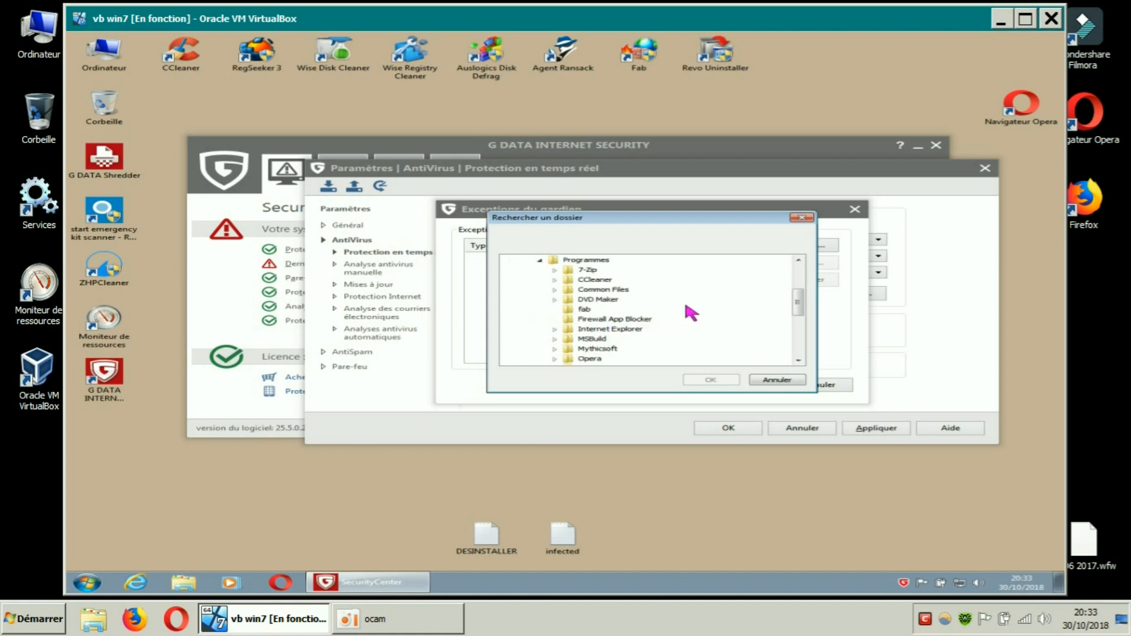
drag(804, 314, 799, 349)
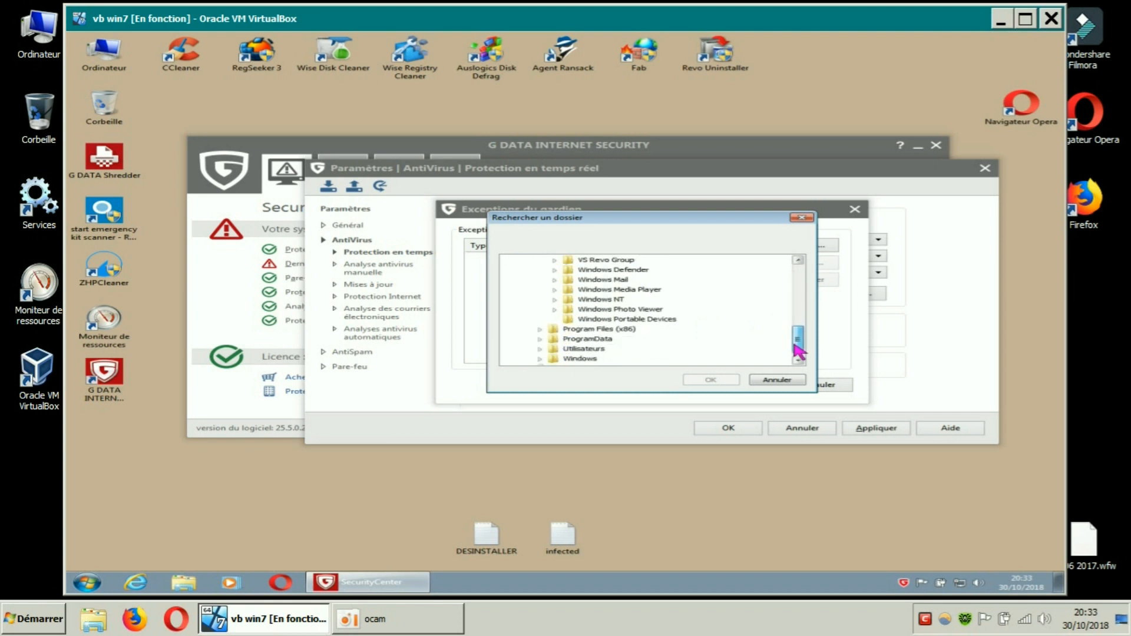
click(539, 329)
drag(653, 223, 466, 103)
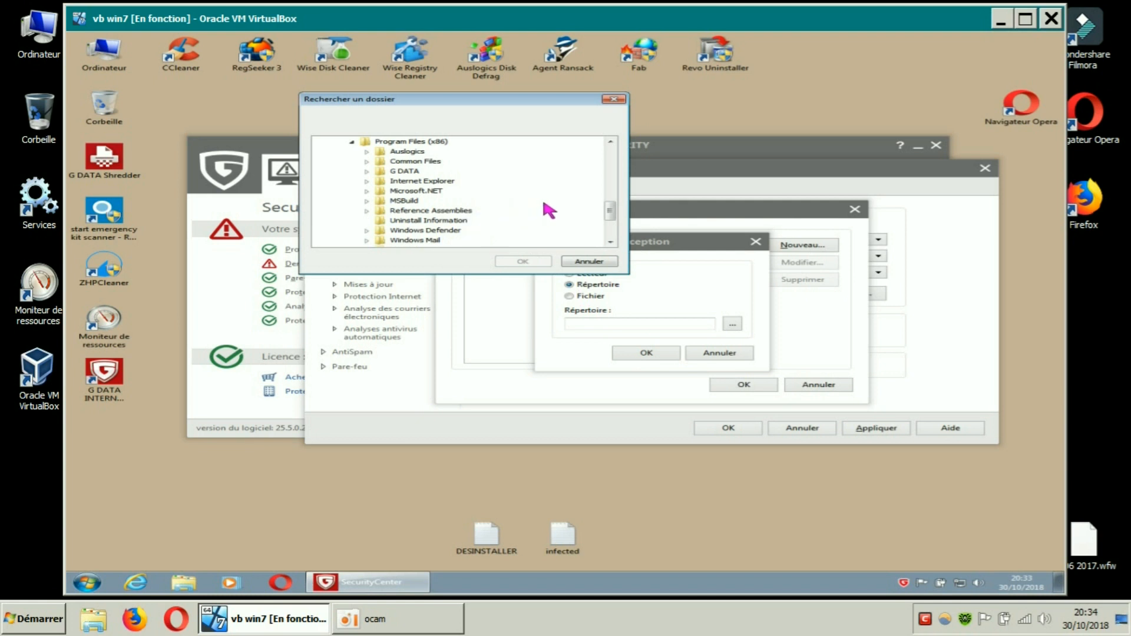
click(414, 152)
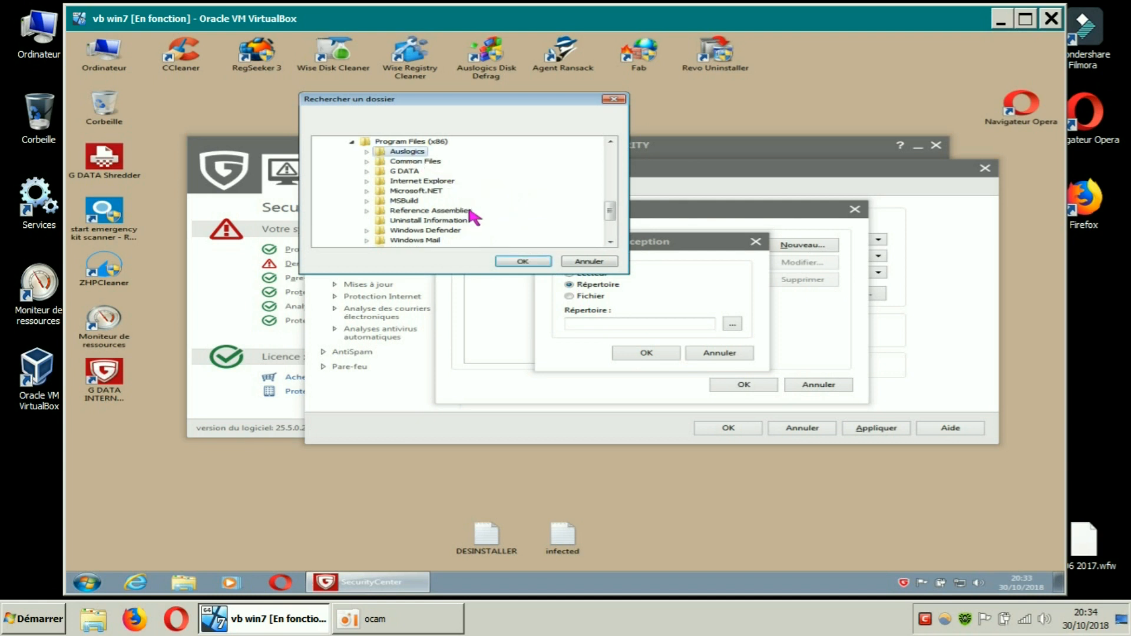
click(507, 261)
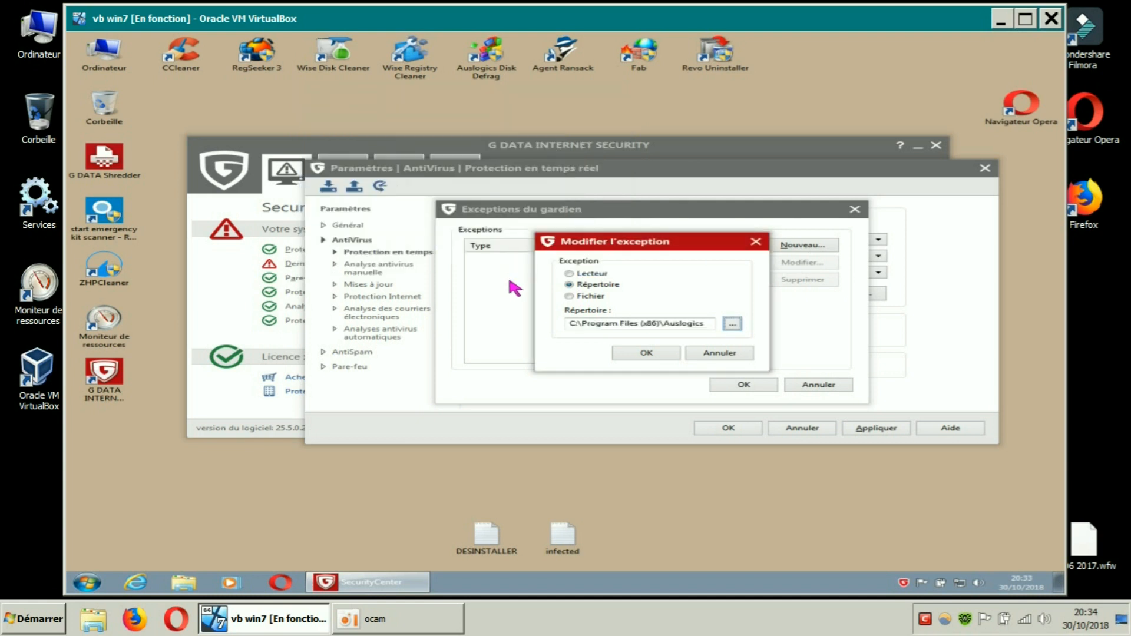
click(628, 354)
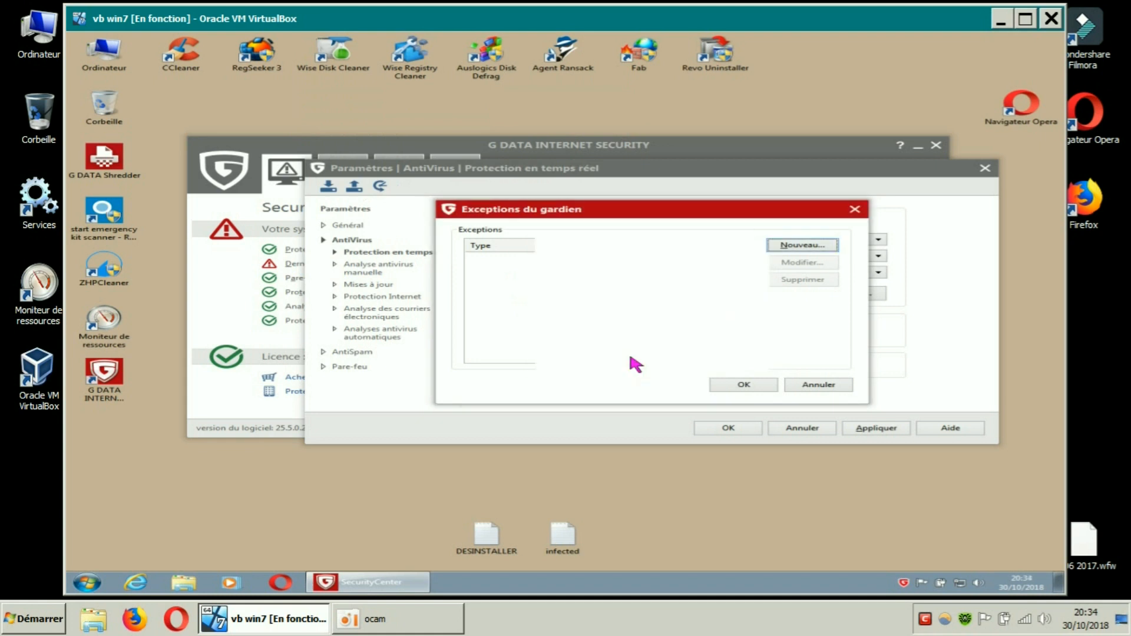
click(741, 383)
click(879, 428)
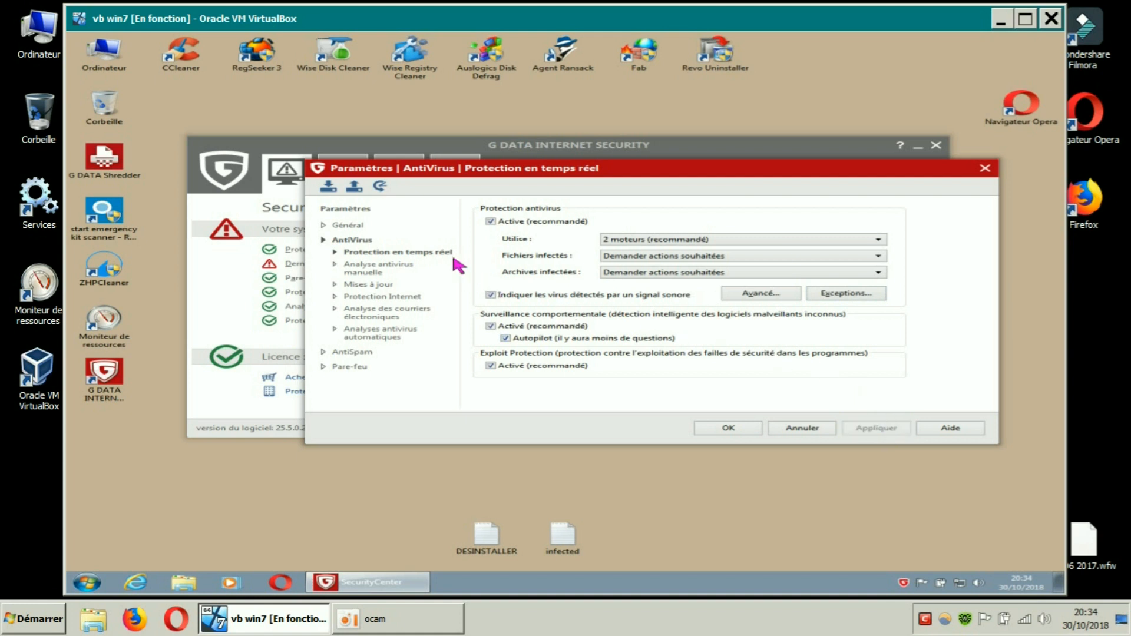
Step: Add a directory exception for C:\Program Files (x86)\Auslogics to the manual antivirus scan and apply it
click(401, 270)
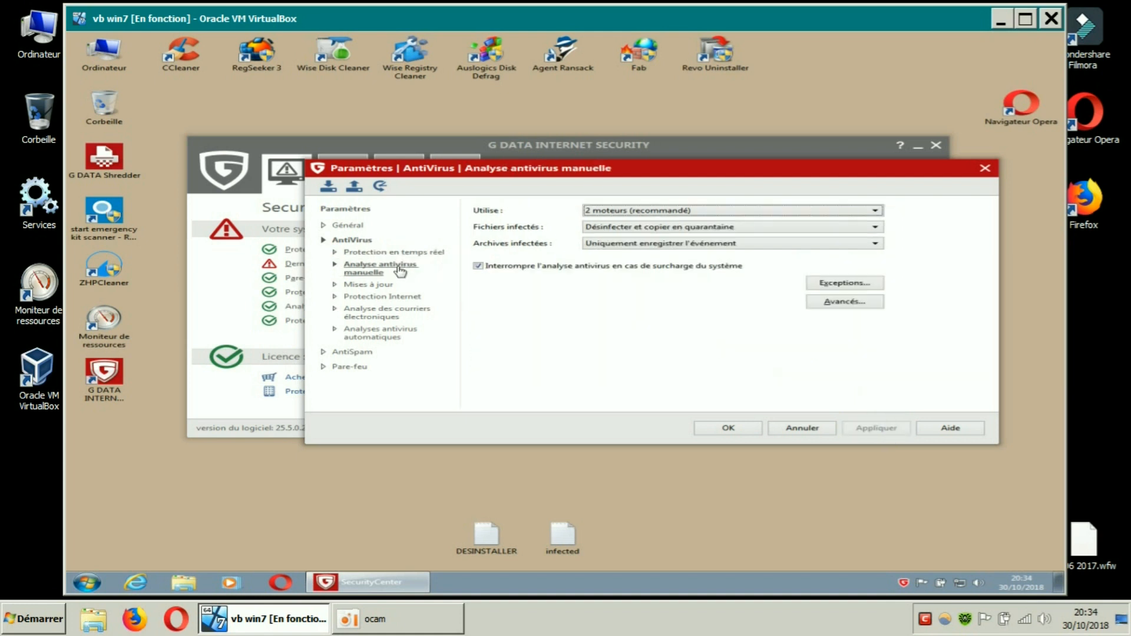
click(836, 284)
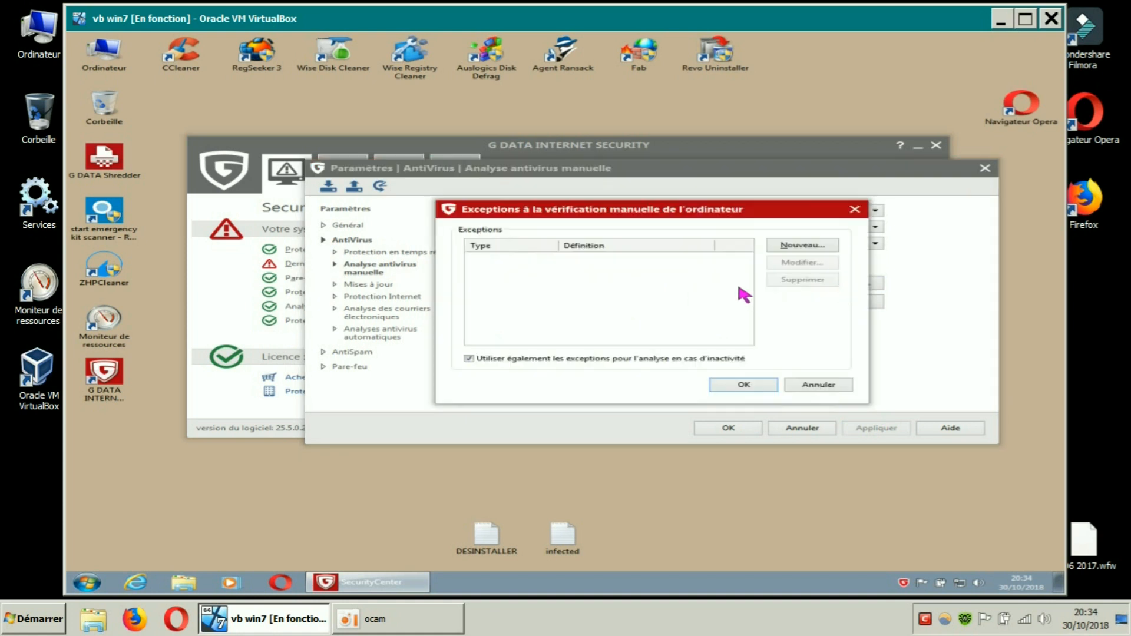
click(809, 252)
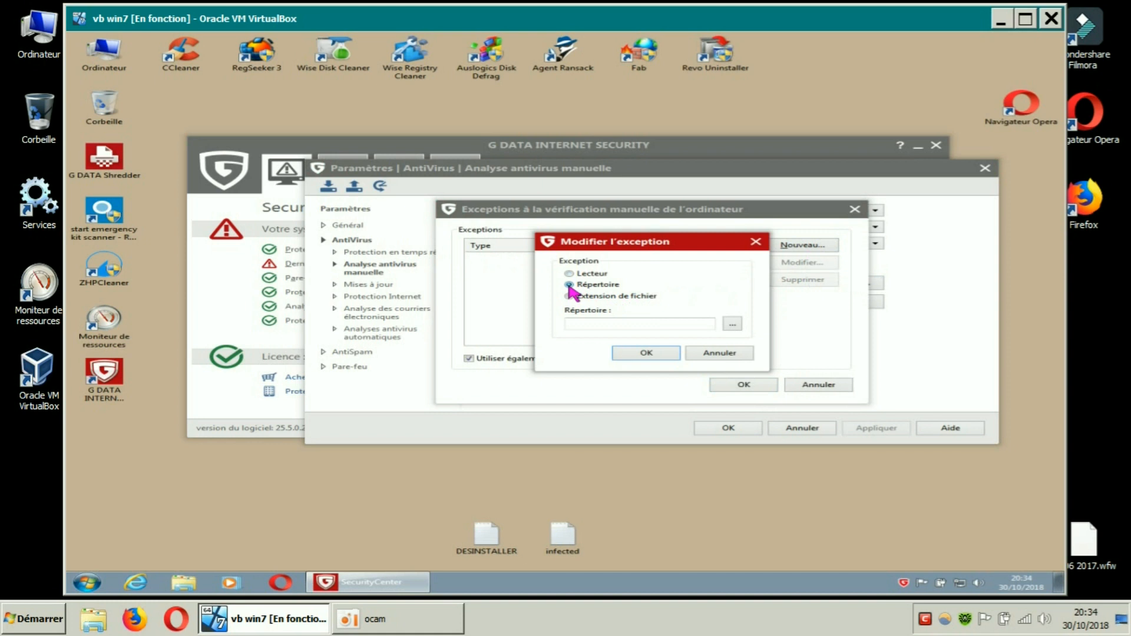
click(731, 326)
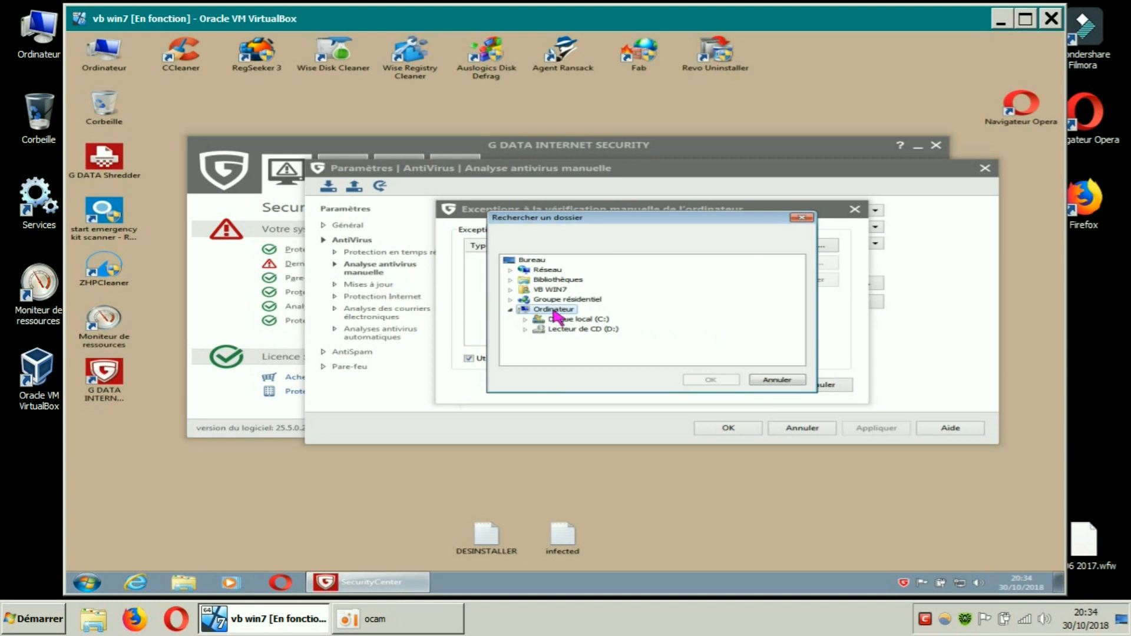
click(526, 319)
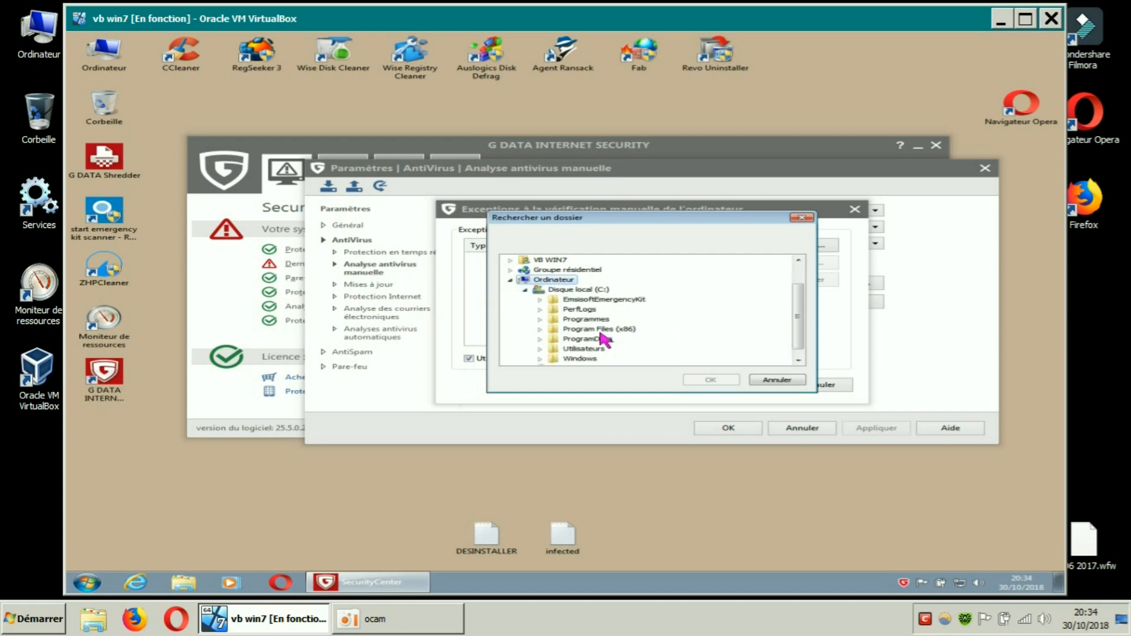
click(539, 328)
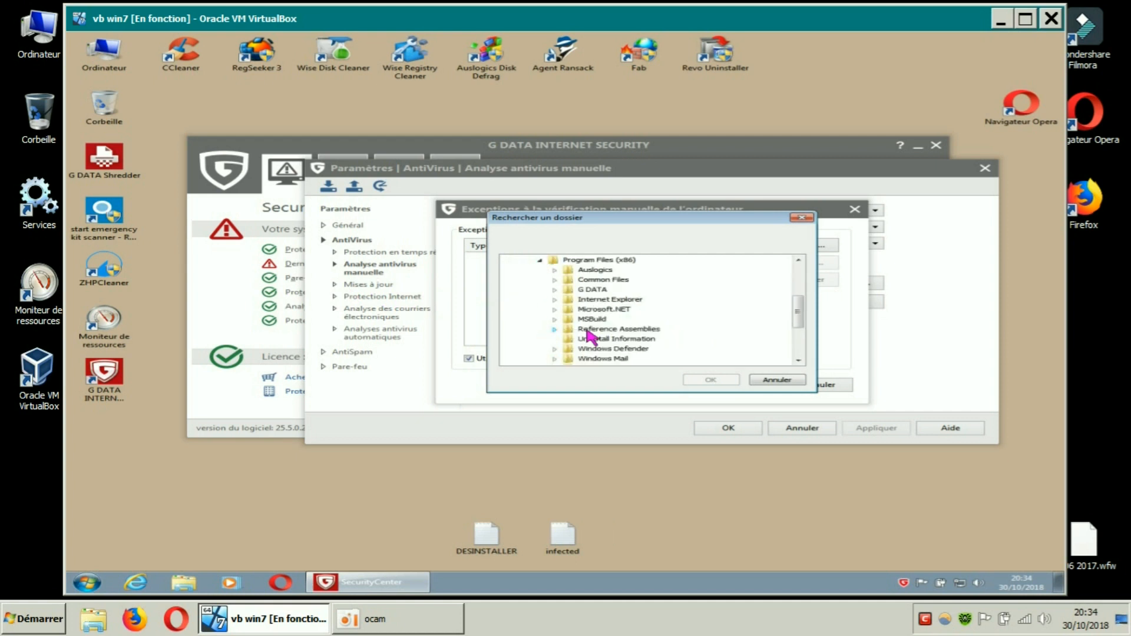
click(596, 271)
click(702, 379)
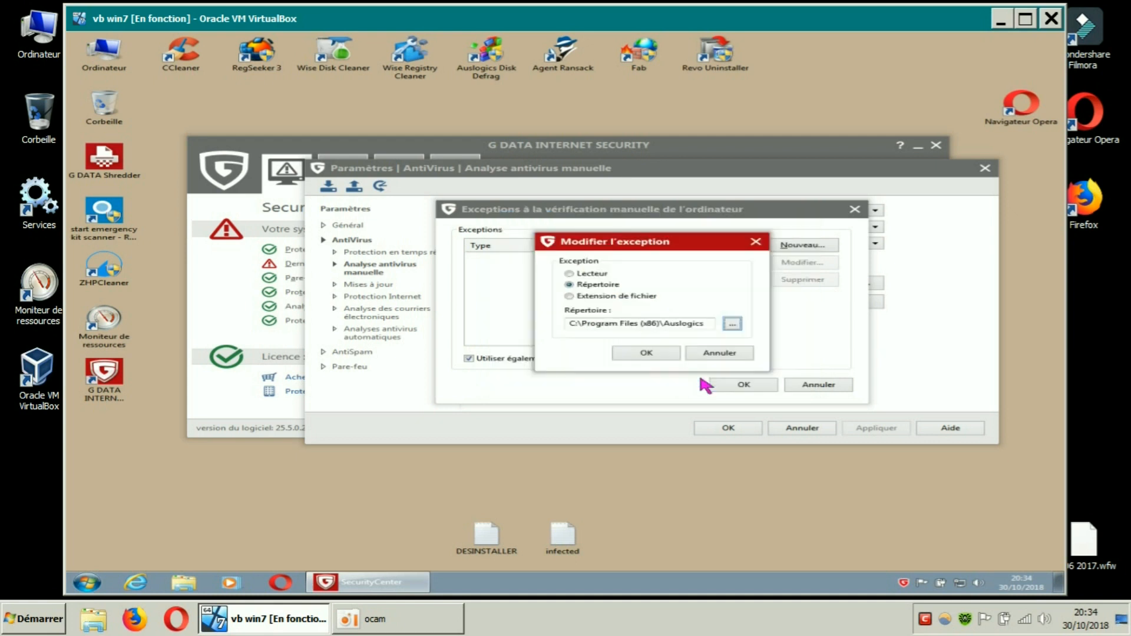
click(645, 356)
click(746, 385)
click(870, 430)
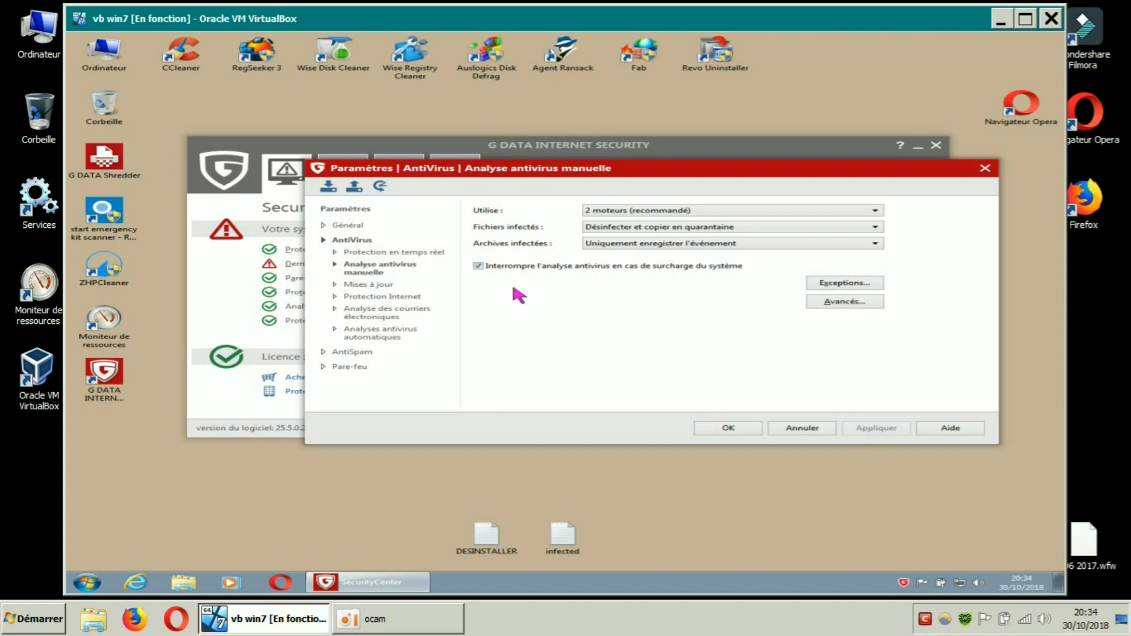
Step: Review the Protection Internet settings, accept the G DATA settings, and close the security center
click(394, 298)
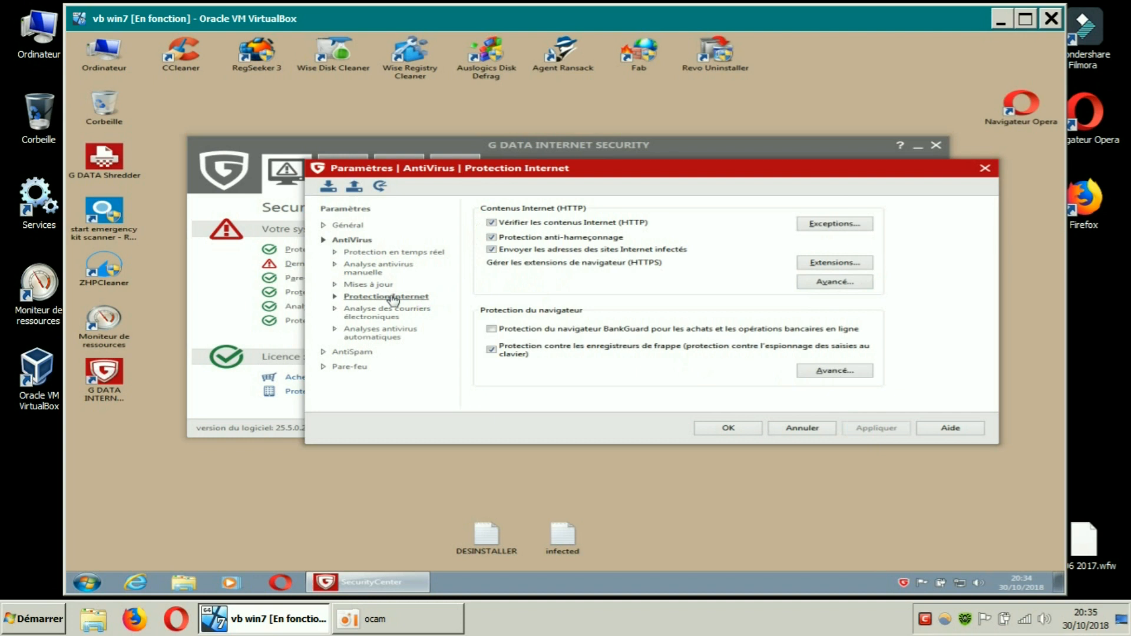
click(743, 429)
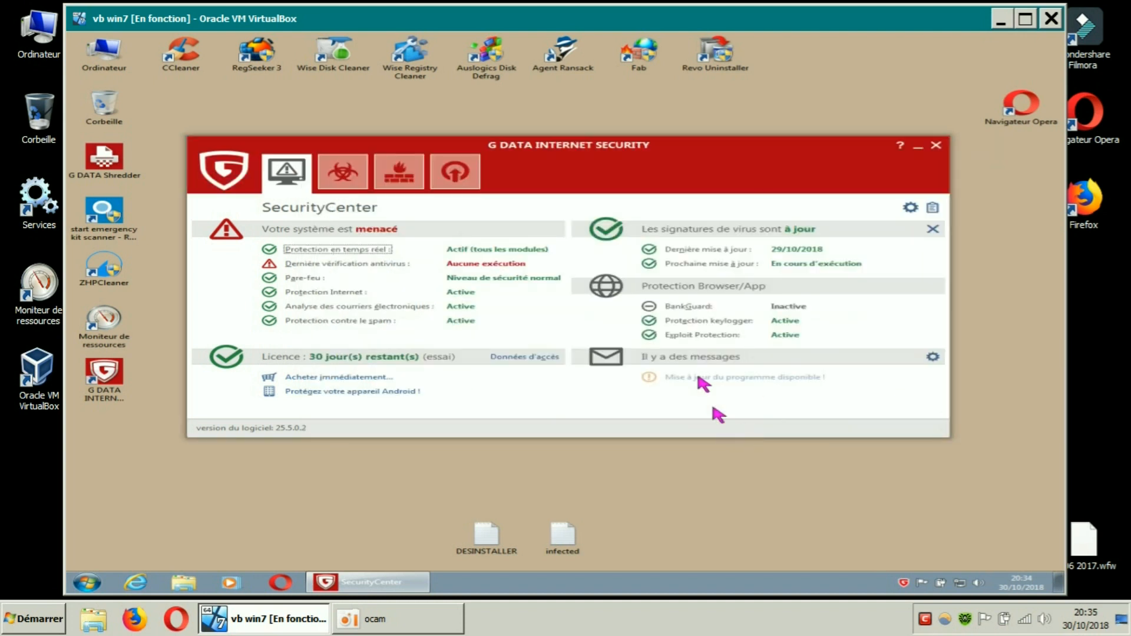
click(935, 145)
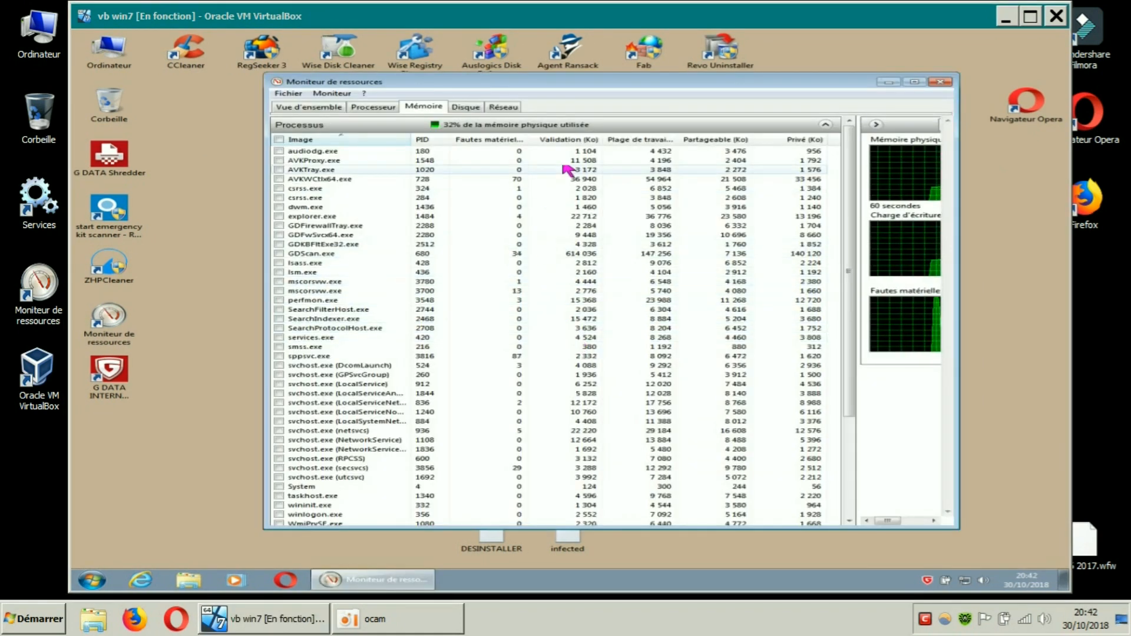
Step: Reposition and enlarge the Resource Monitor window to examine the memory use of the running processes
drag(605, 84, 601, 84)
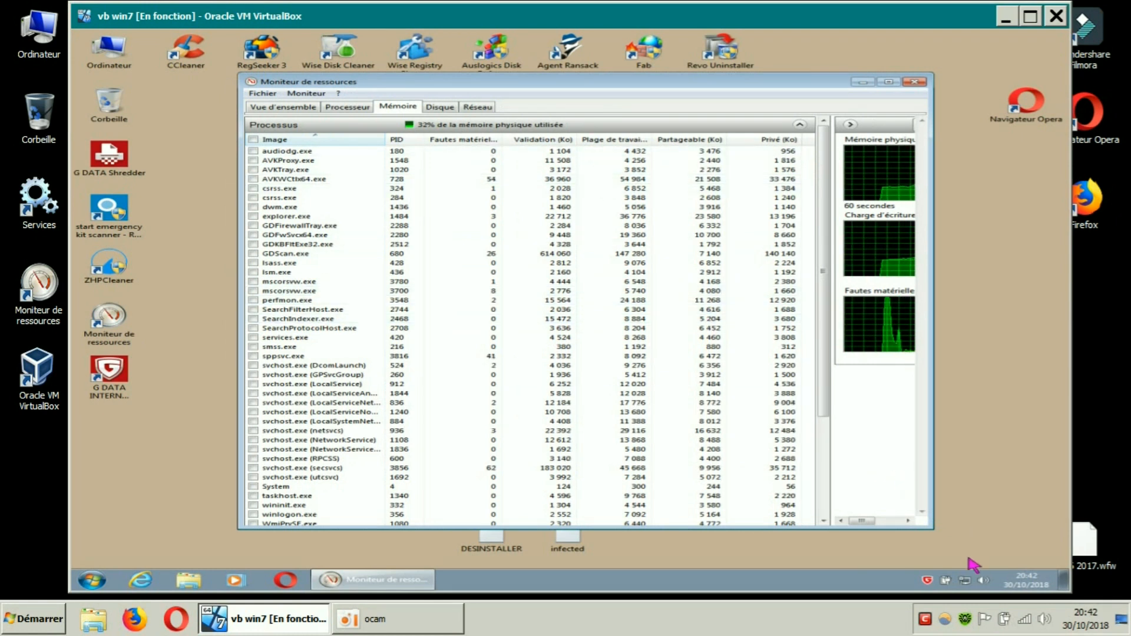
drag(935, 531, 990, 568)
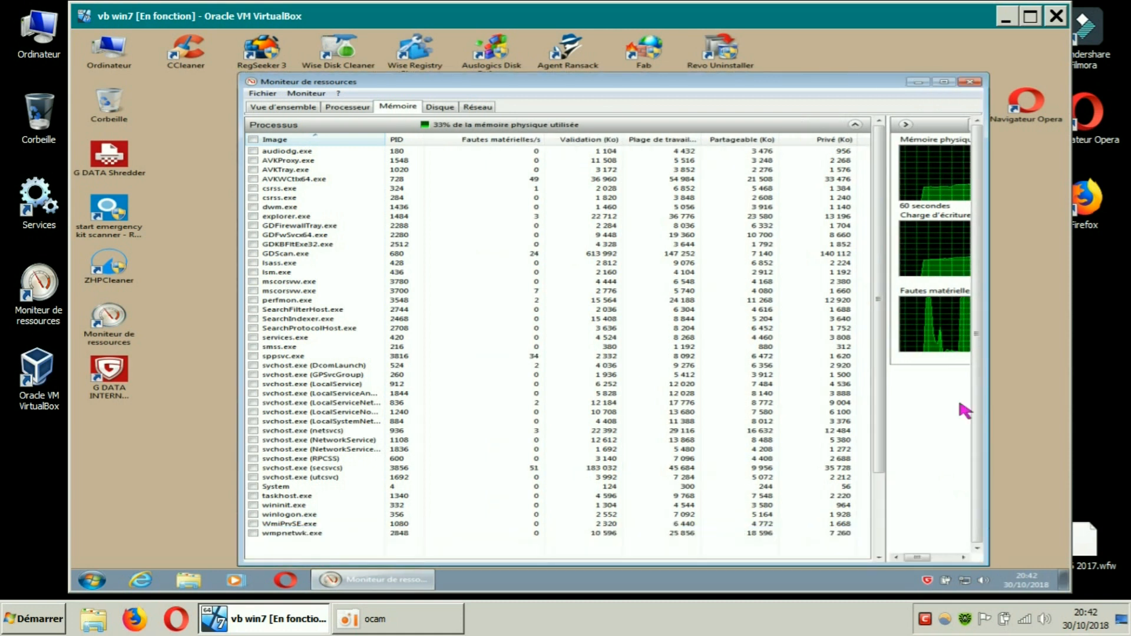
drag(697, 18, 710, 19)
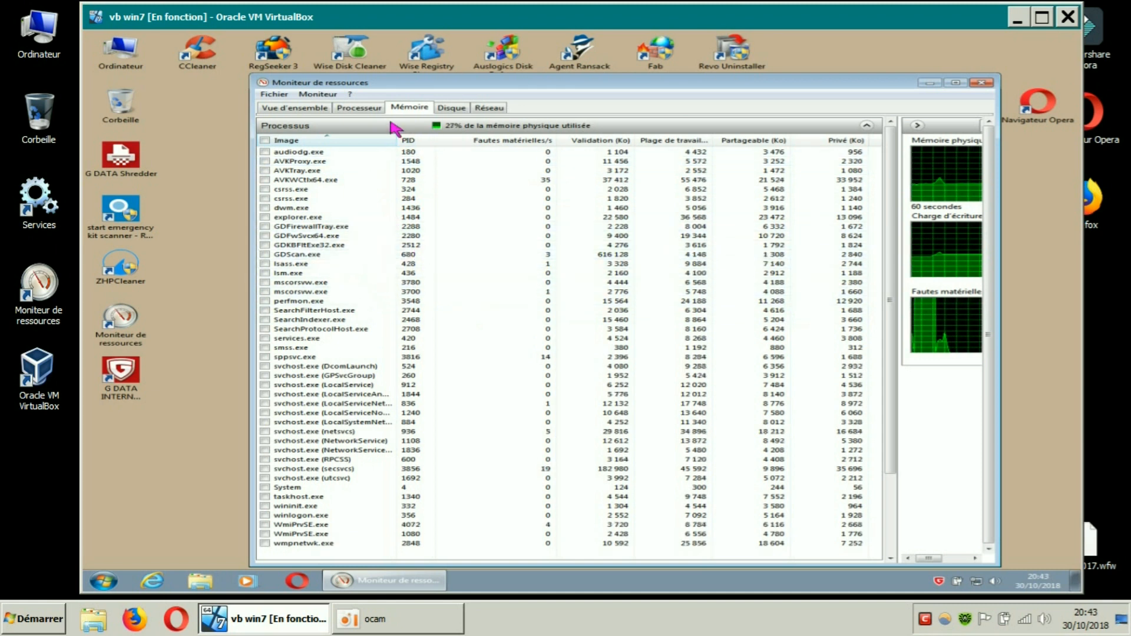
Step: Show the processor usage in Resource Monitor and extend the process list to examine all running processes
click(358, 108)
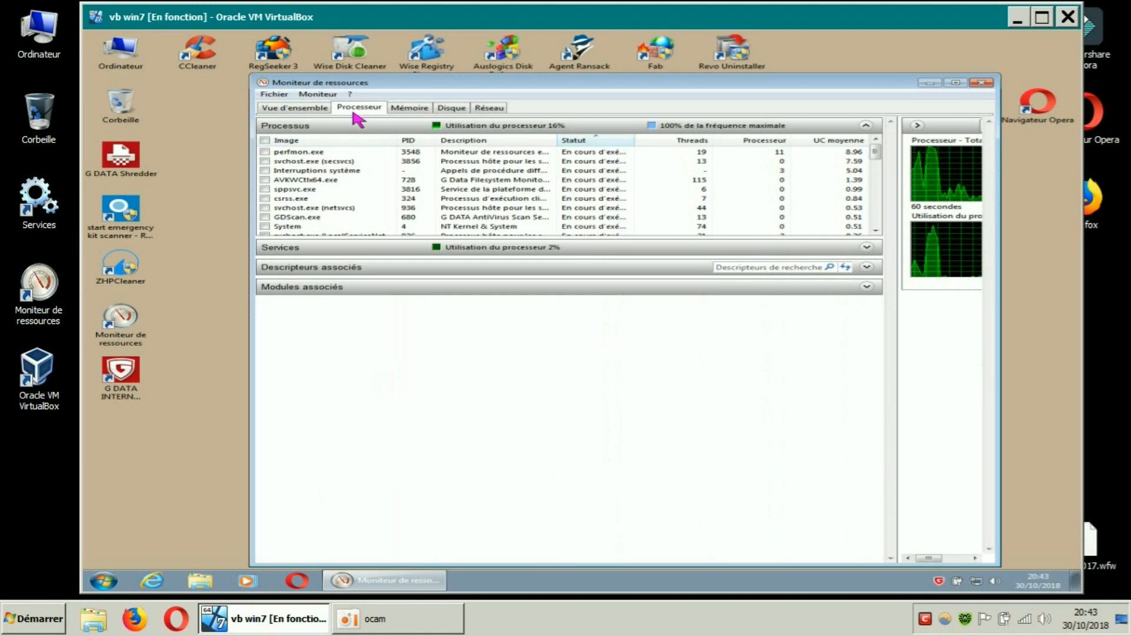
drag(500, 237, 508, 543)
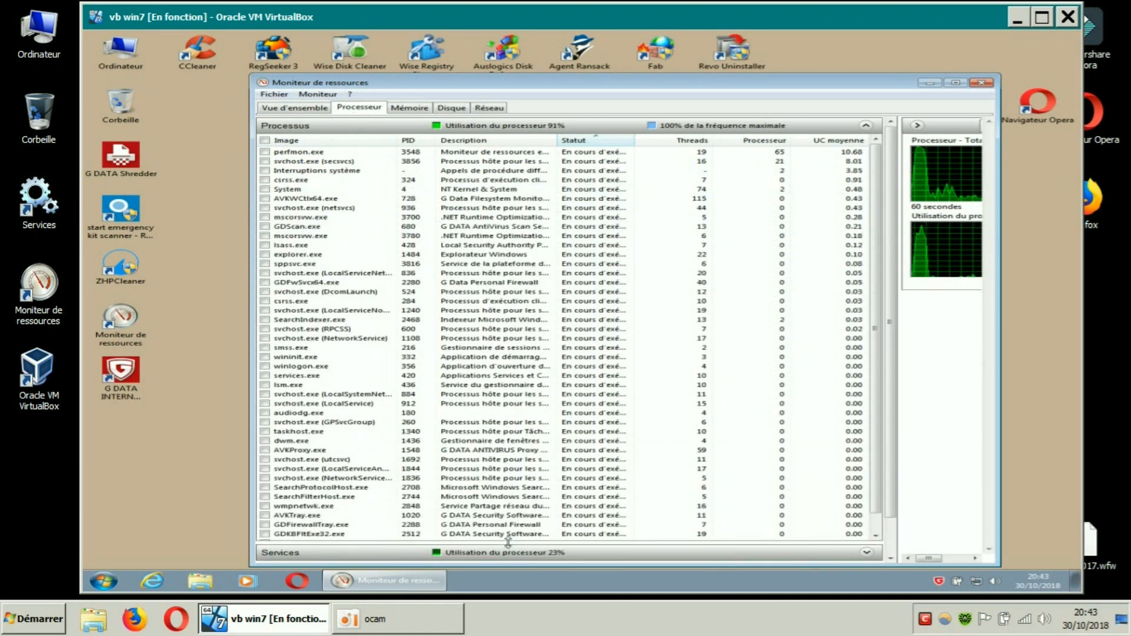
Step: Sort the Resource Monitor process list by image name and widen the Description column to show the full process descriptions
click(350, 141)
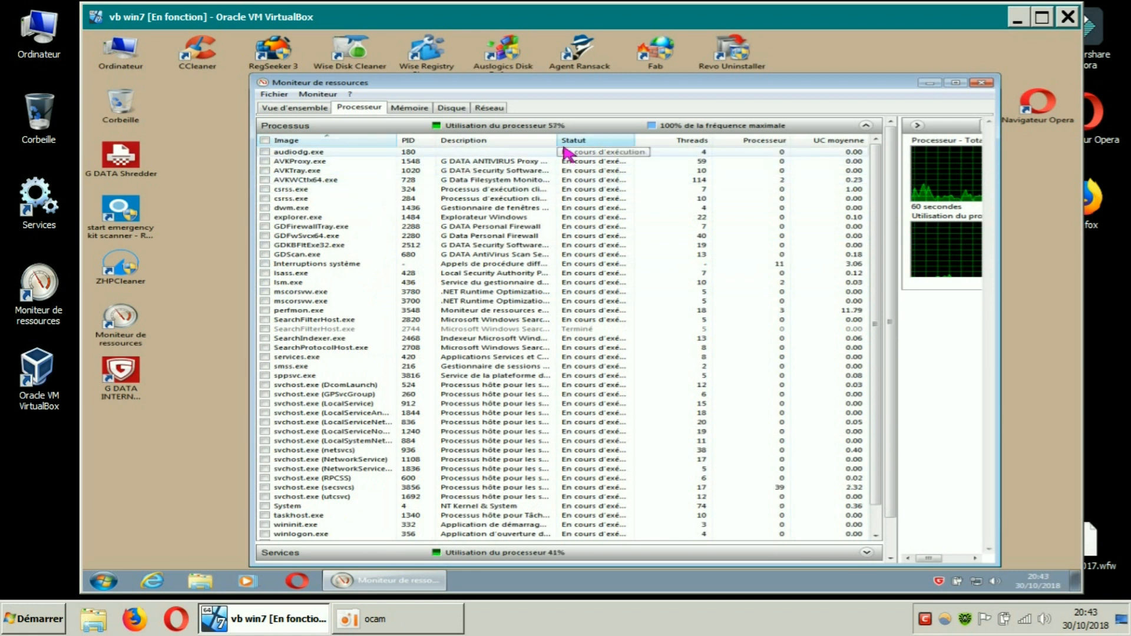
drag(558, 143, 630, 143)
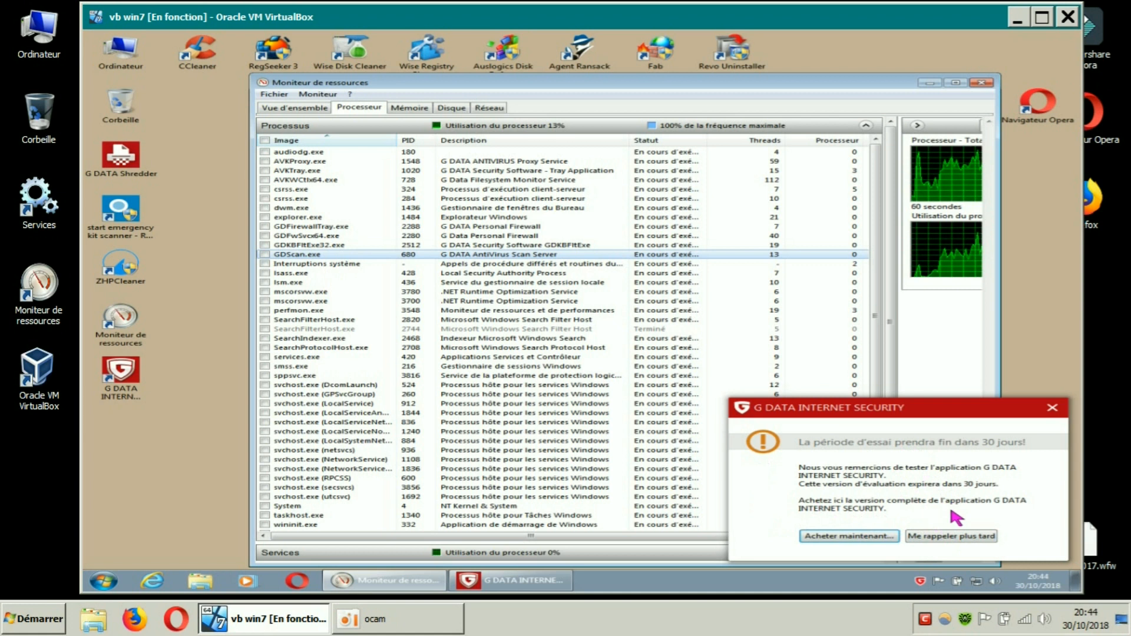
Step: Postpone the G DATA trial purchase reminder and examine the processor usage of the G DATA processes, including GDScan.exe
click(958, 537)
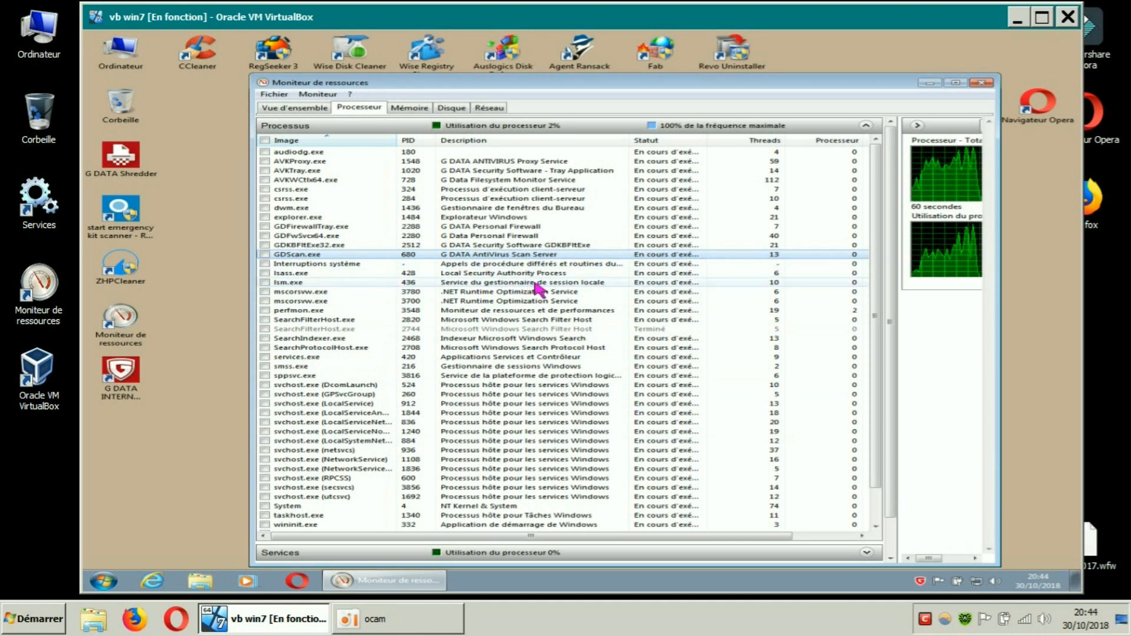
scroll(537, 289, down, 1)
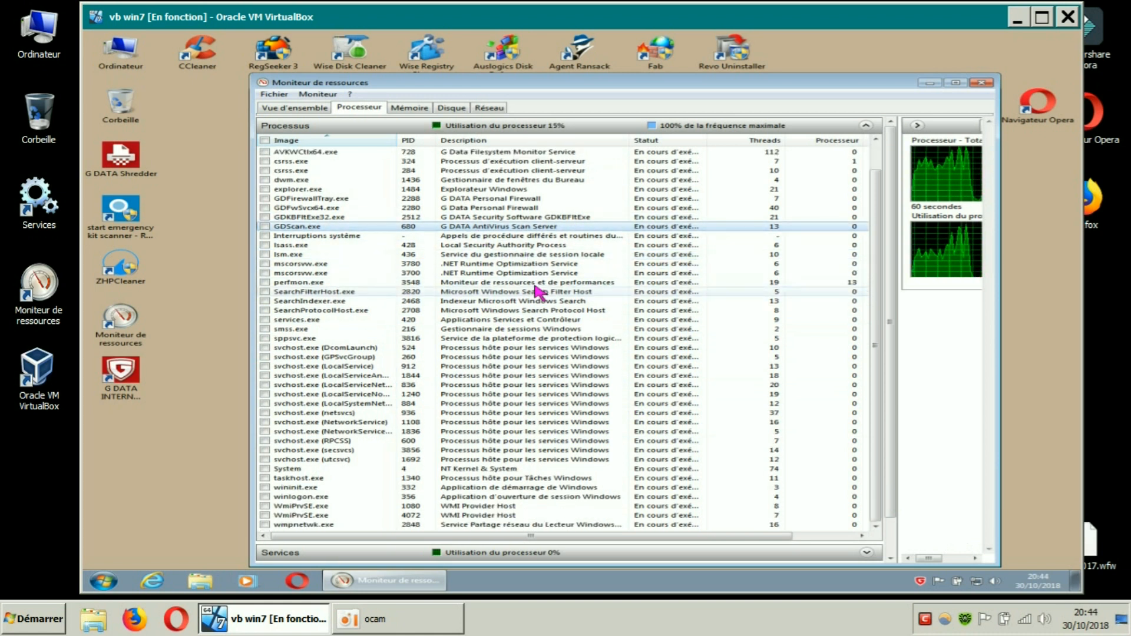
scroll(538, 290, up, 1)
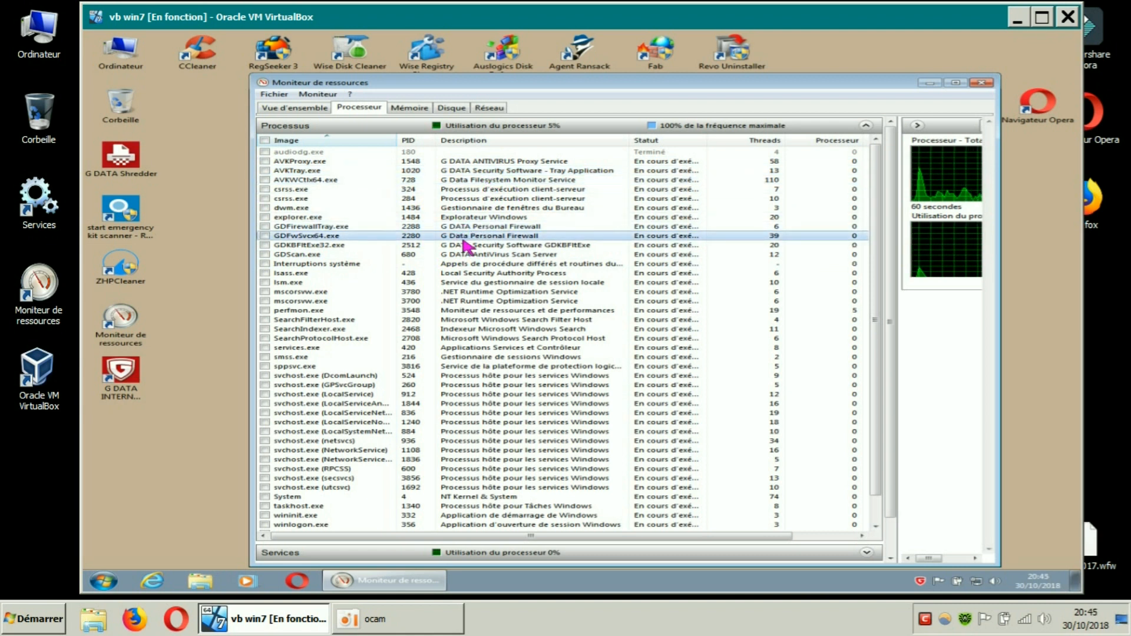
click(478, 255)
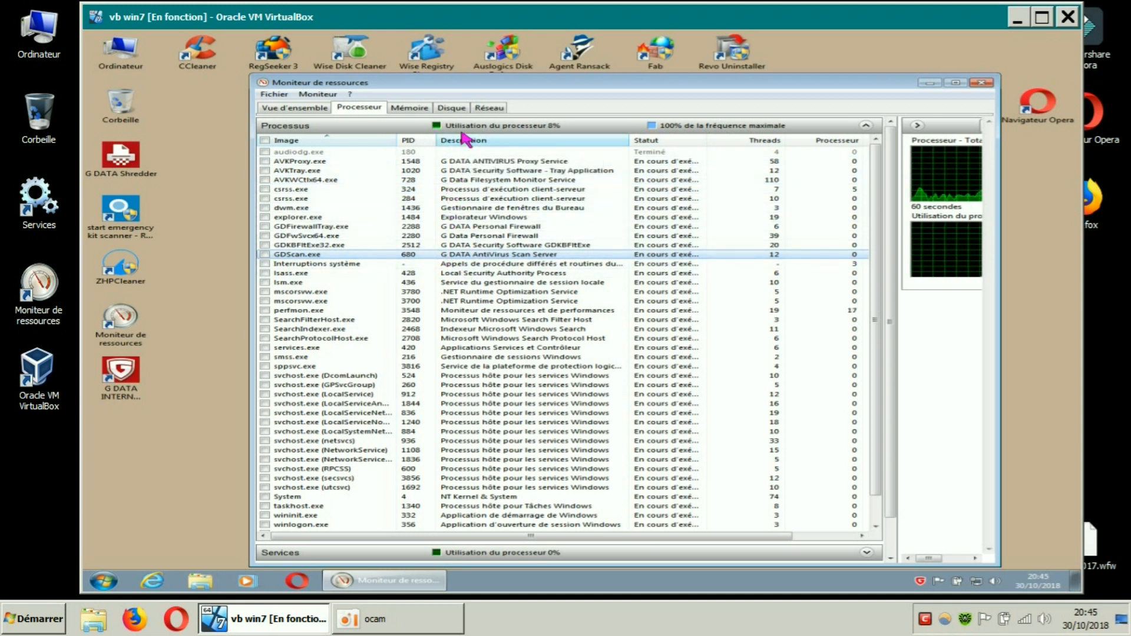
Step: Examine the memory use of the G DATA processes in Resource Monitor, and close it
click(416, 110)
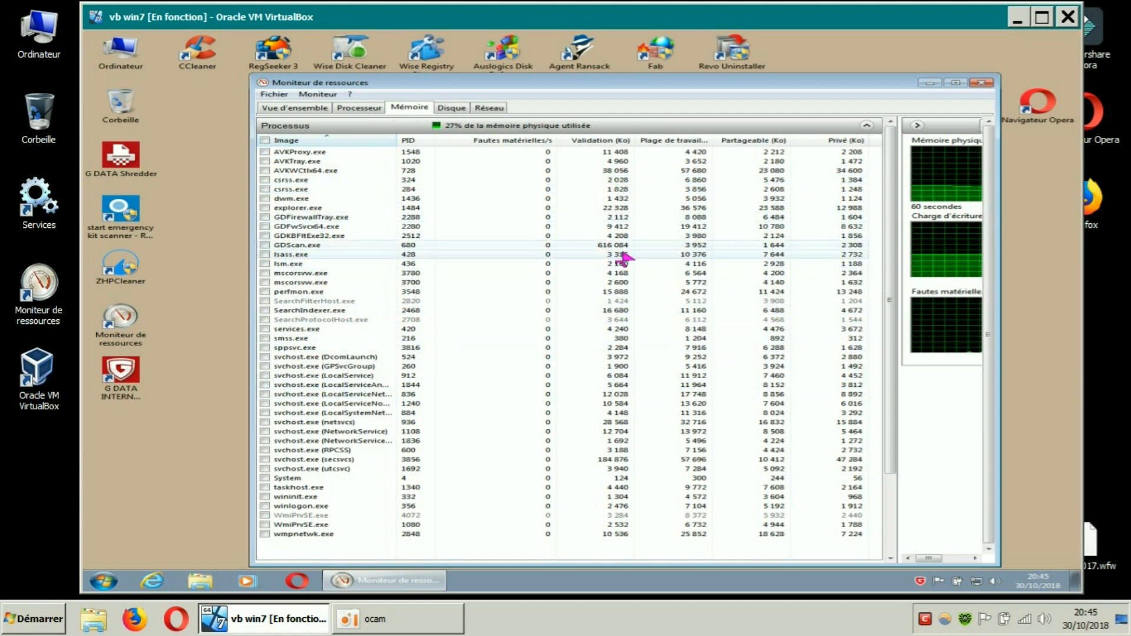
mouse_move(824, 17)
mouse_down()
mouse_move(784, 575)
mouse_move(823, 260)
mouse_move(836, 18)
mouse_up()
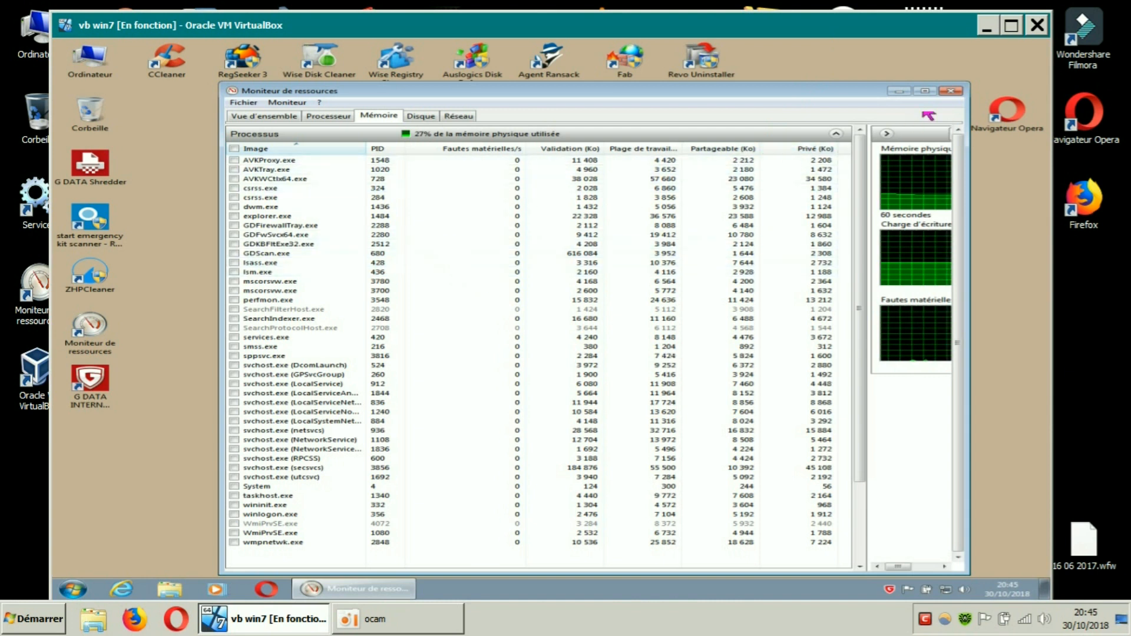
click(950, 91)
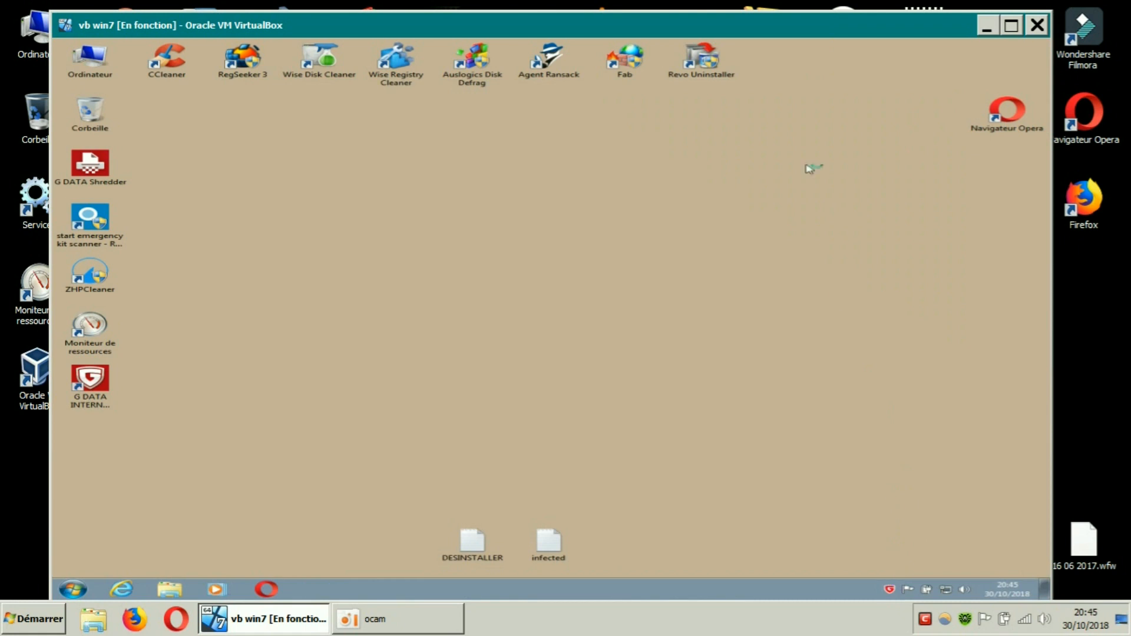
Step: Open G DATA Internet Security and review its antivirus protection, Autostart Manager, firewall and SecurityCenter pages
drag(847, 30, 859, 20)
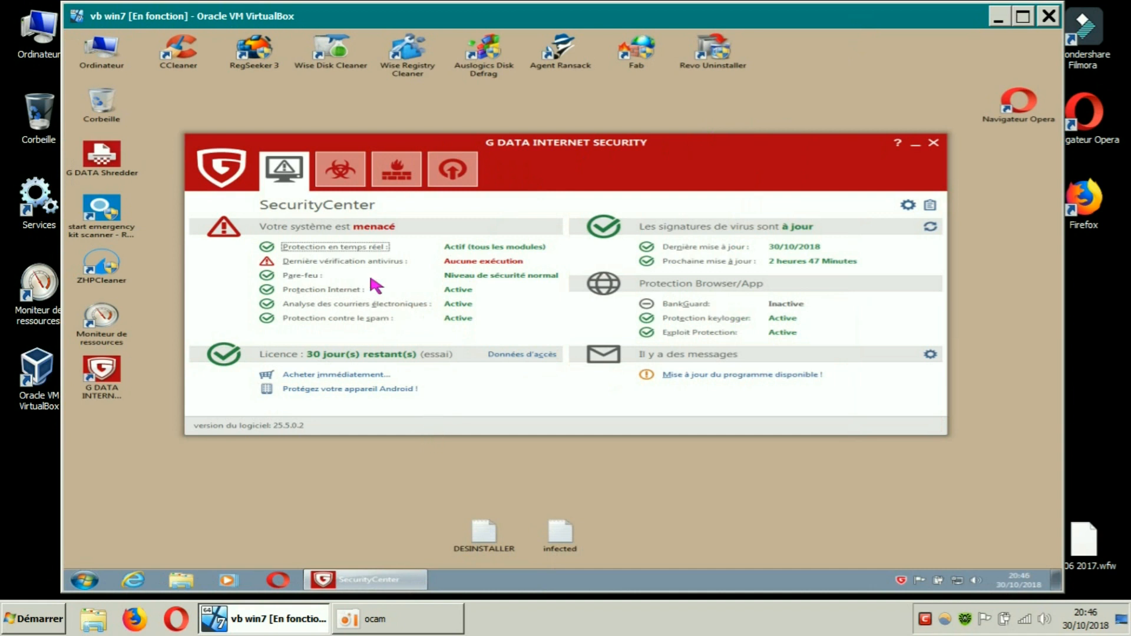
click(339, 184)
click(386, 181)
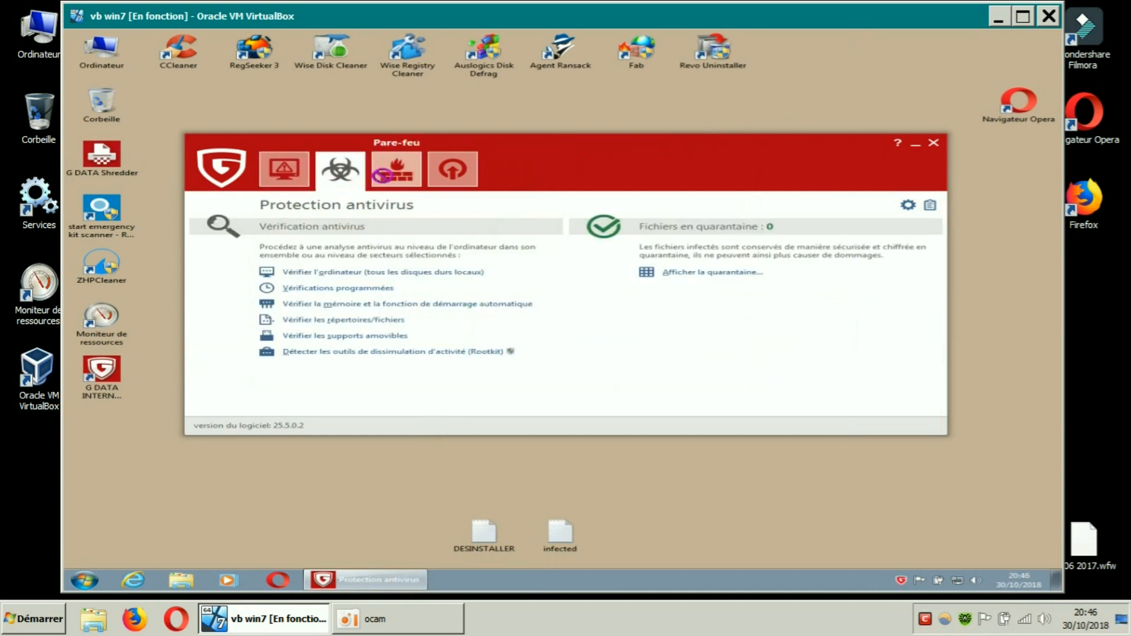
click(452, 177)
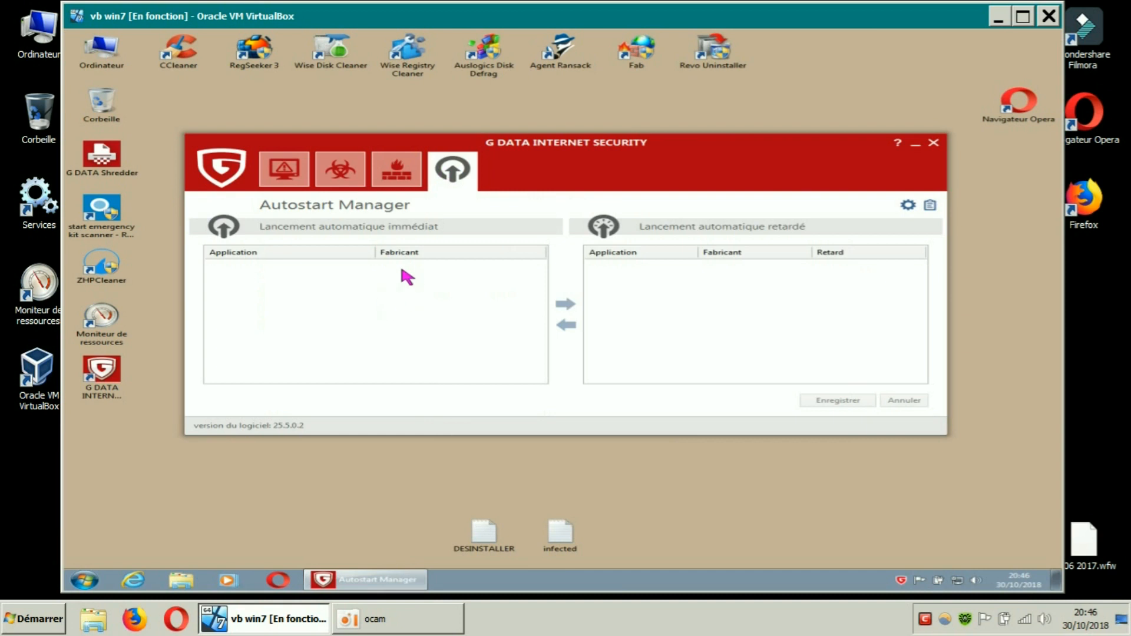
click(413, 183)
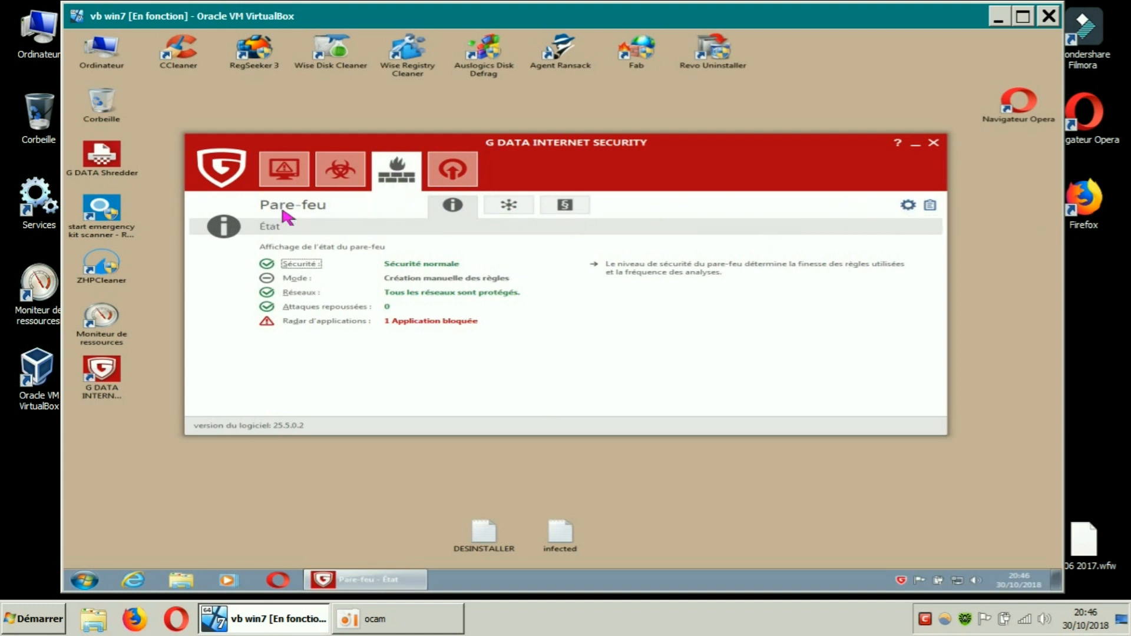
click(286, 186)
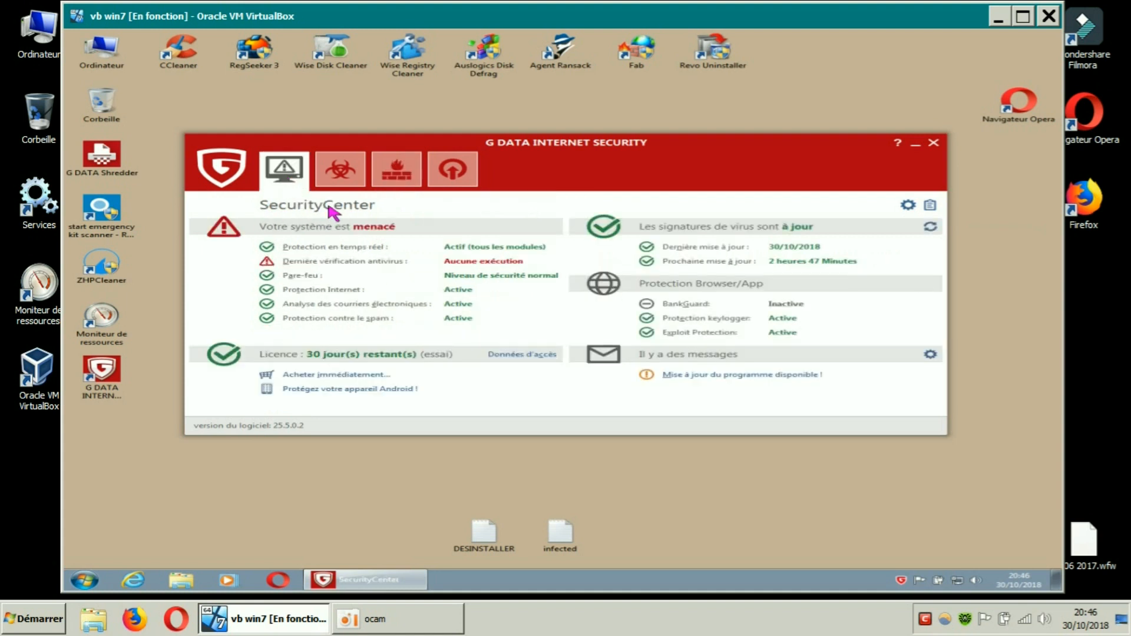
Step: Display the quarantine from the antivirus protection page, and close both the quarantine and the G DATA window
click(347, 180)
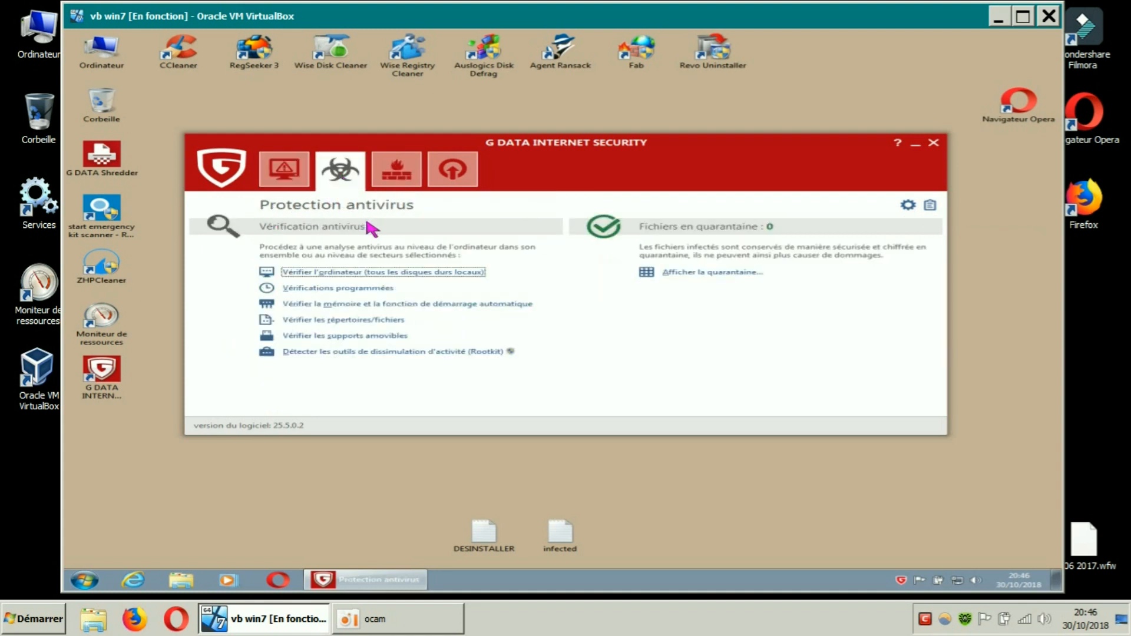
click(681, 272)
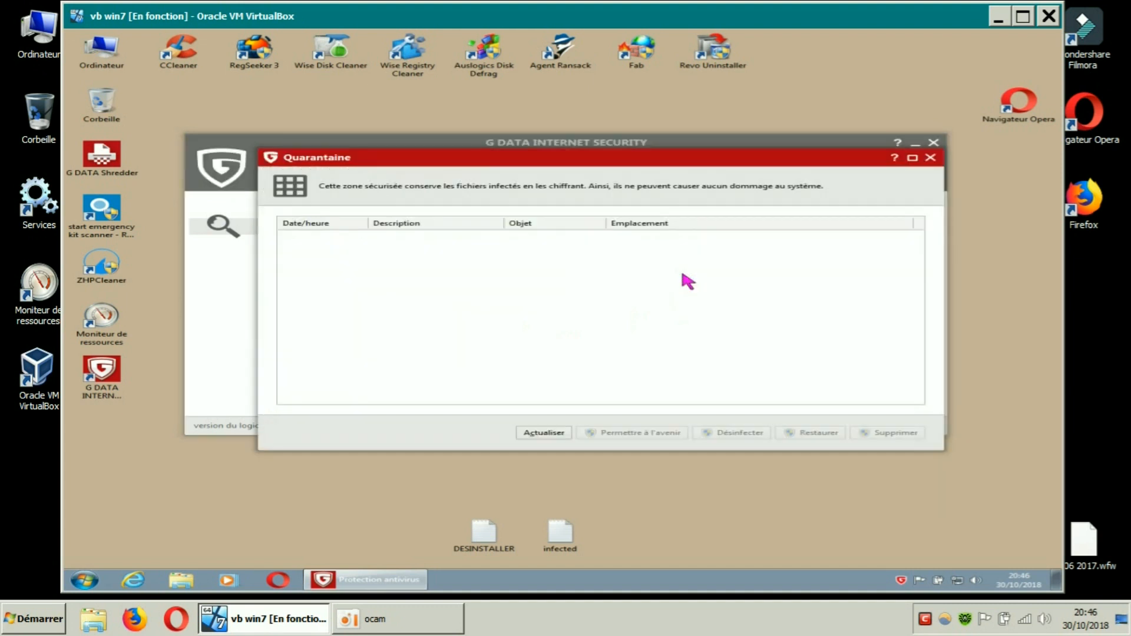
click(930, 157)
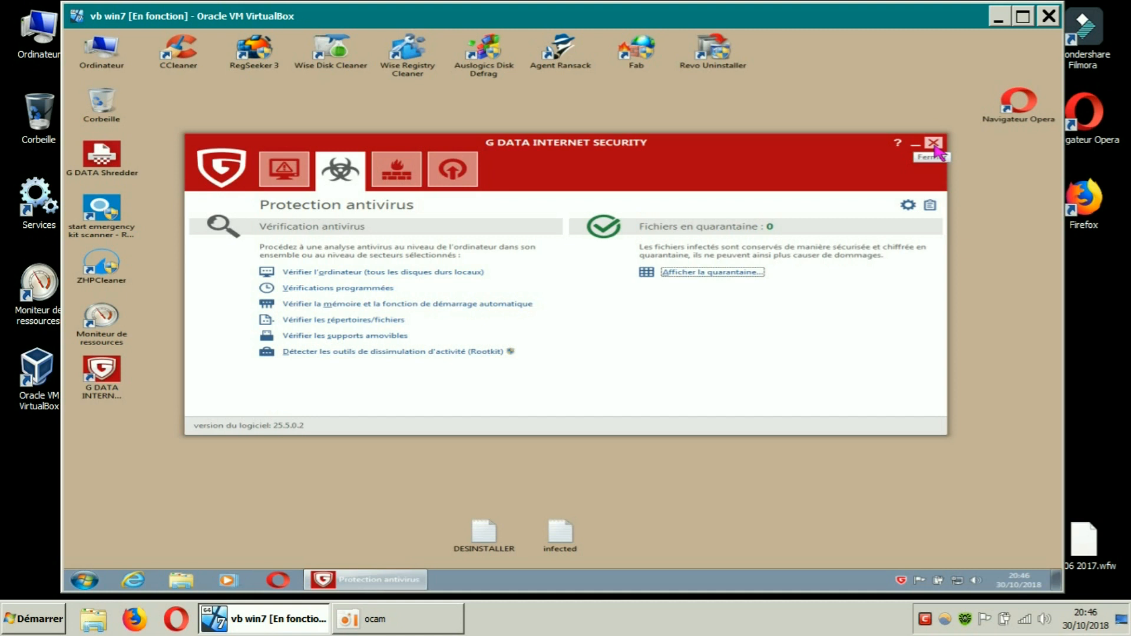
click(935, 147)
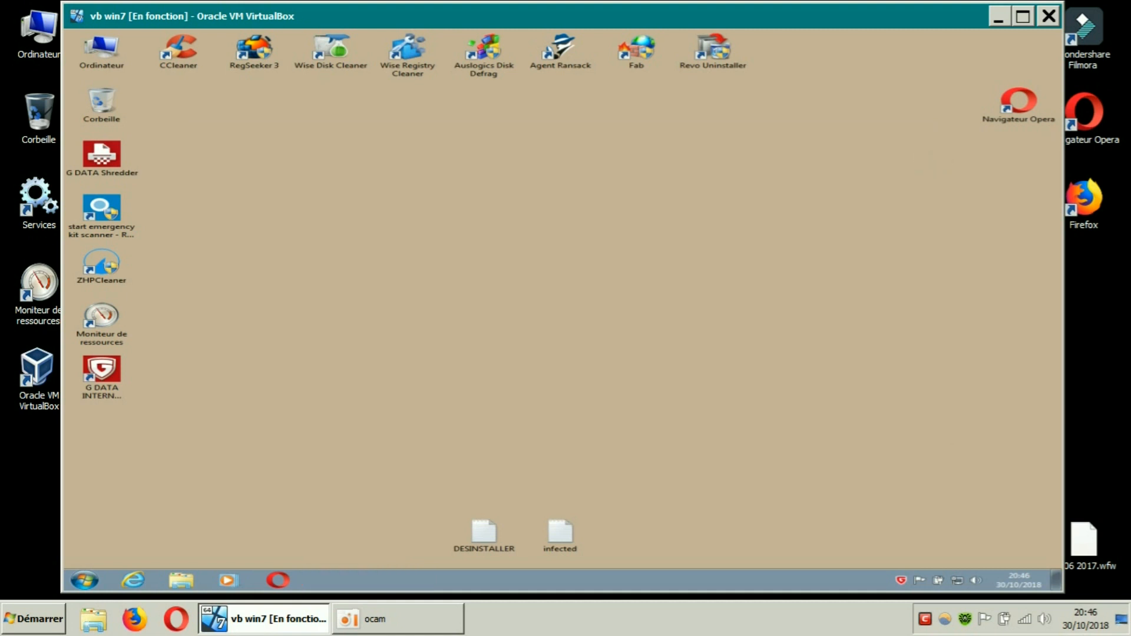